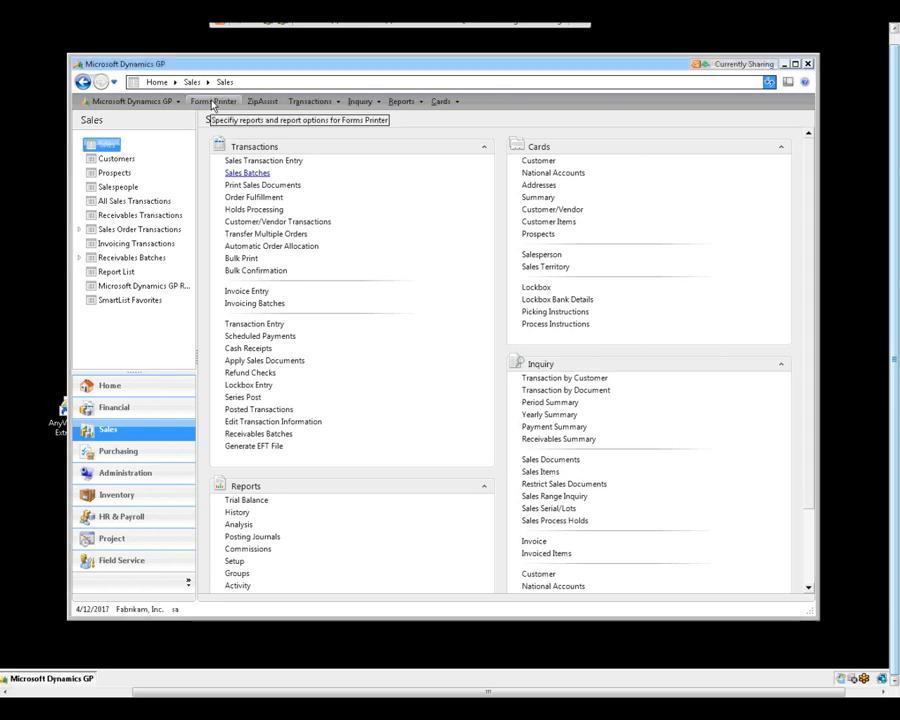
# - Open the Forms Printer setup and display the settings of the Sales report SOP Back Orders Blank Paper Unposted
pyautogui.click(212, 102)
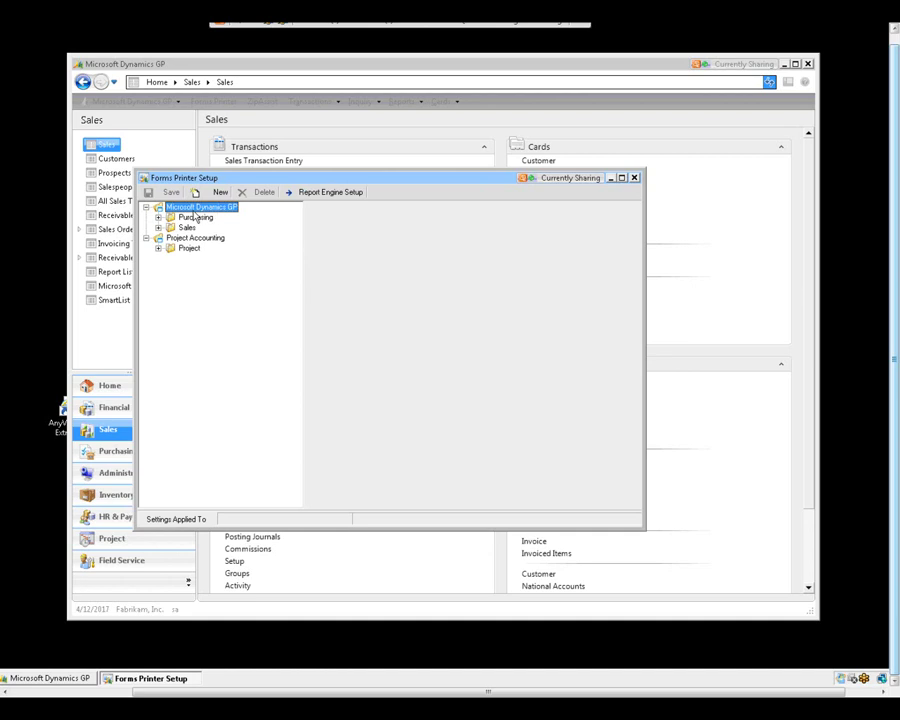
pyautogui.click(158, 227)
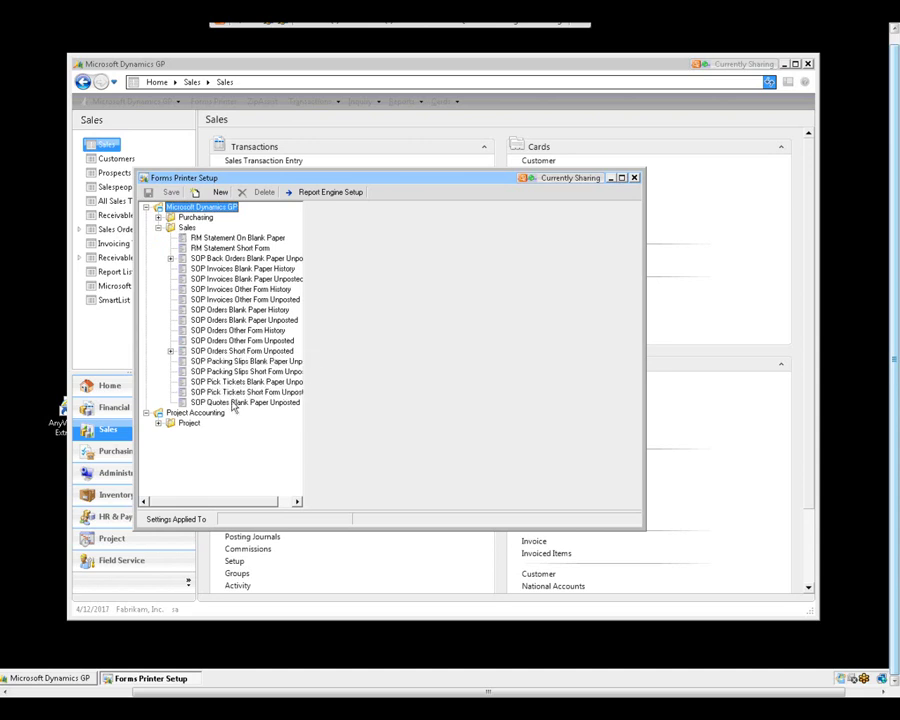
pyautogui.click(244, 258)
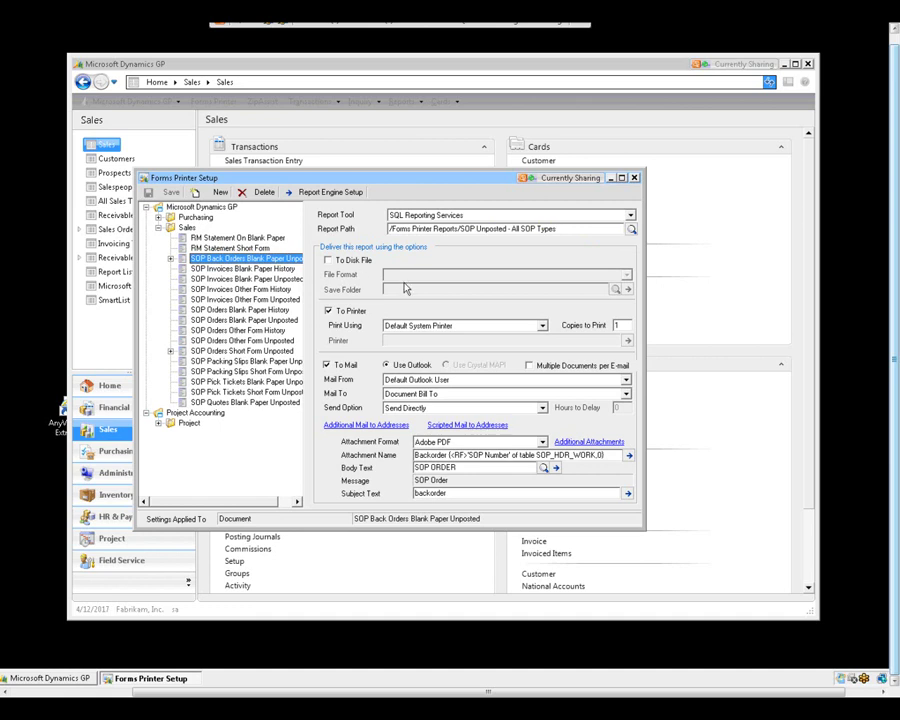
# - Try delivering the back orders report to a disk file in Adobe PDF format, and switch disk-file delivery off again
pyautogui.click(328, 260)
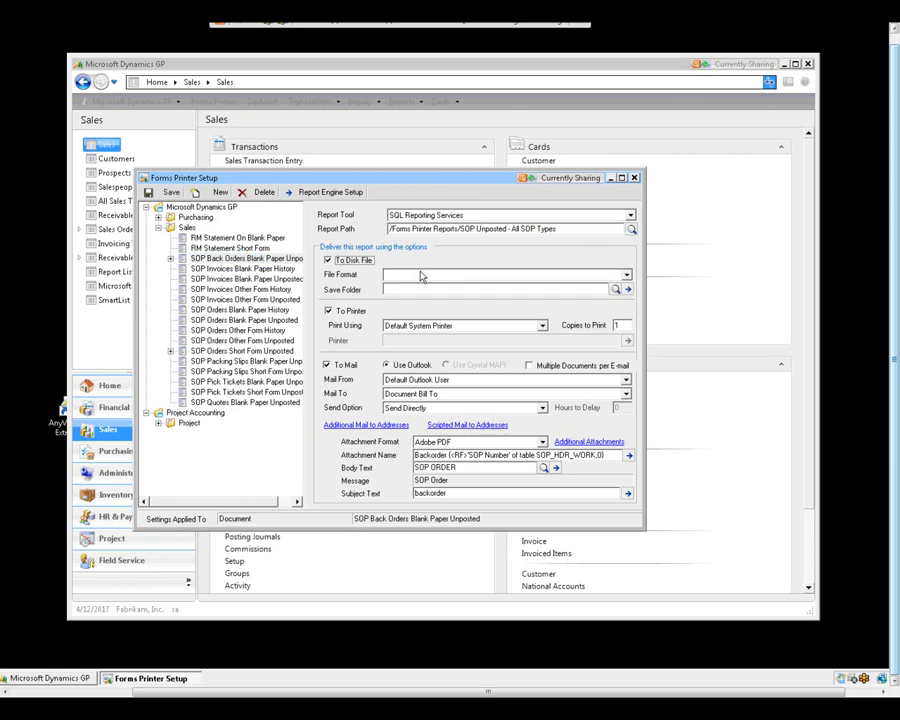
pyautogui.click(628, 274)
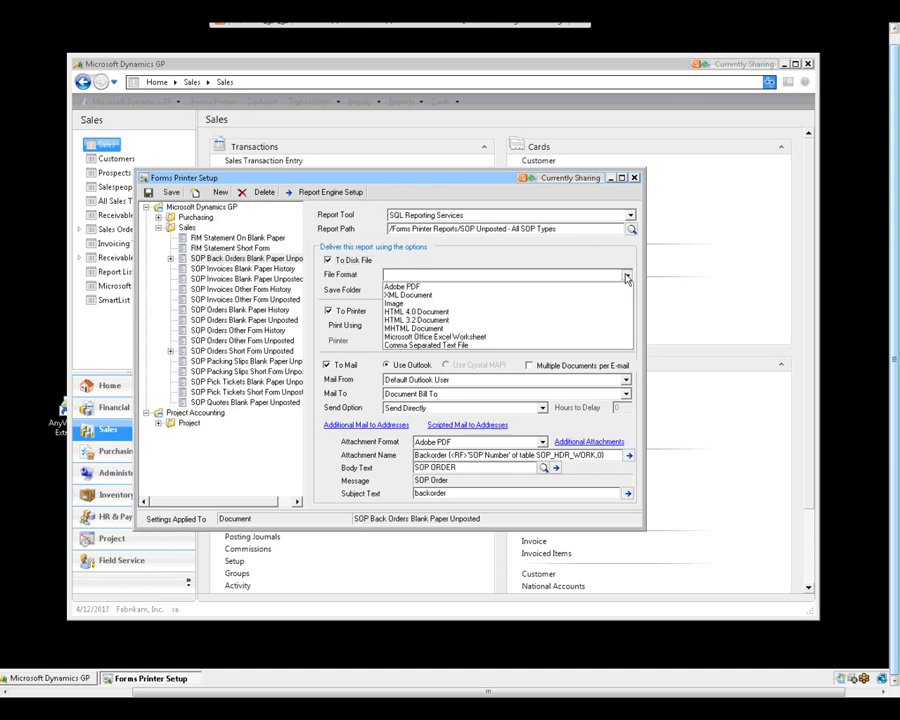
pyautogui.click(431, 288)
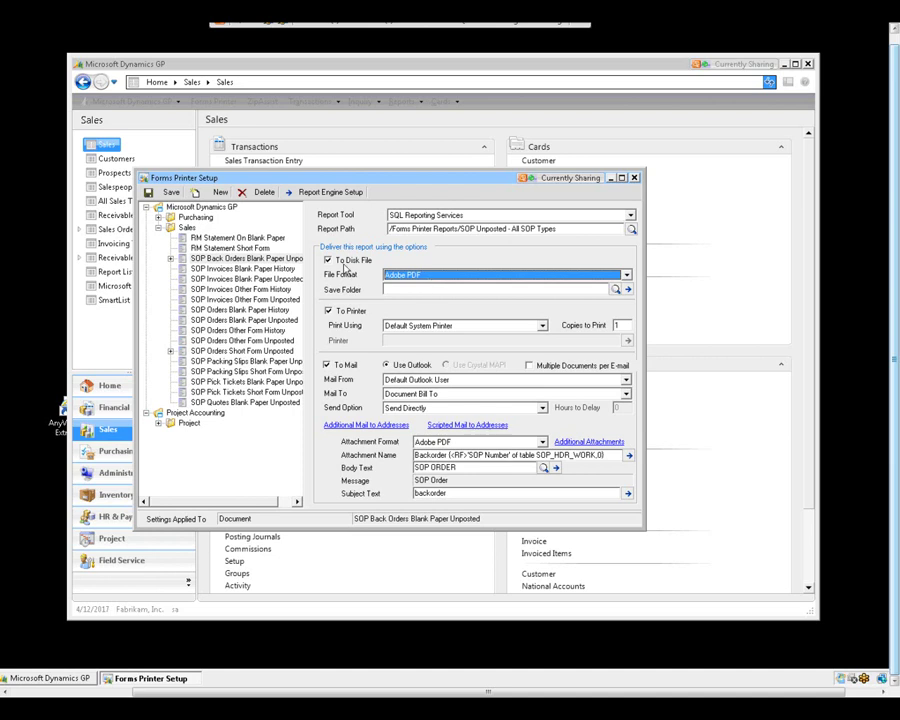
pyautogui.click(346, 262)
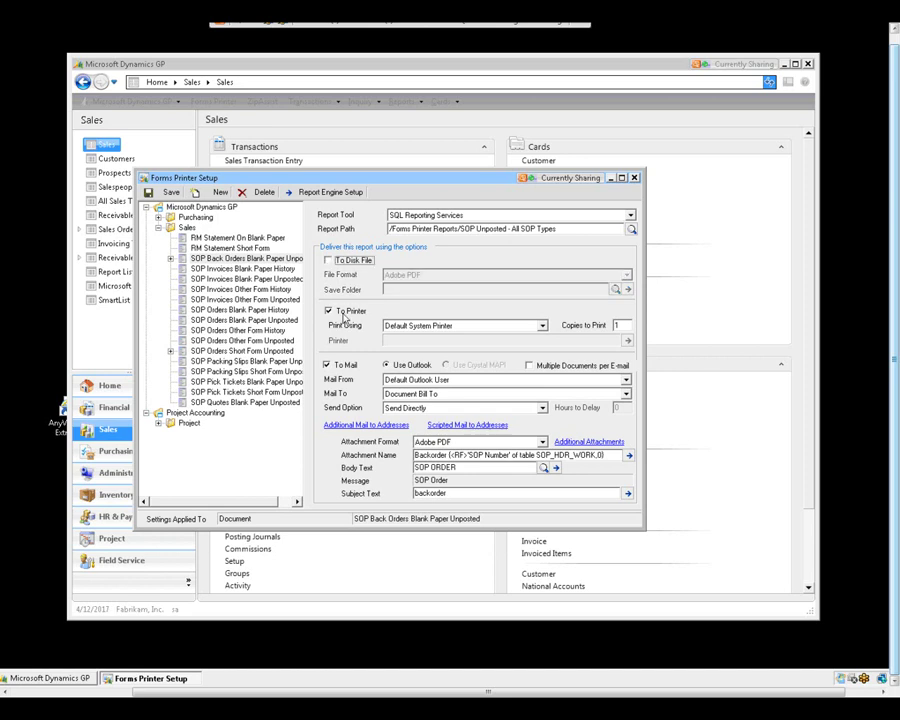
# - Review the printer, mail sender and recipient choices, keeping Default System Printer, Default Outlook User and Document Bill To
pyautogui.click(542, 327)
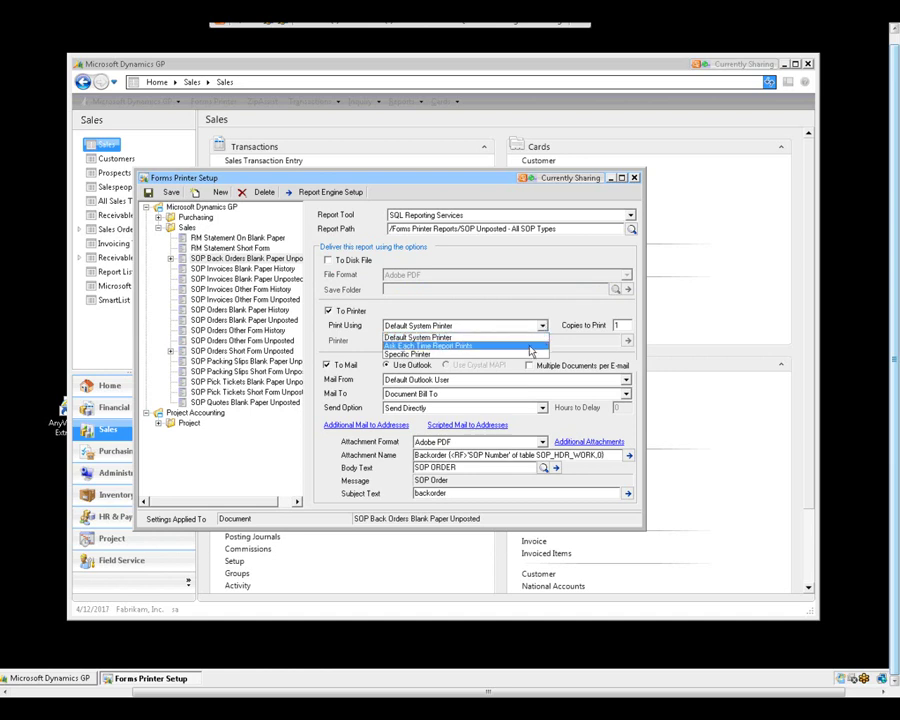
pyautogui.click(416, 325)
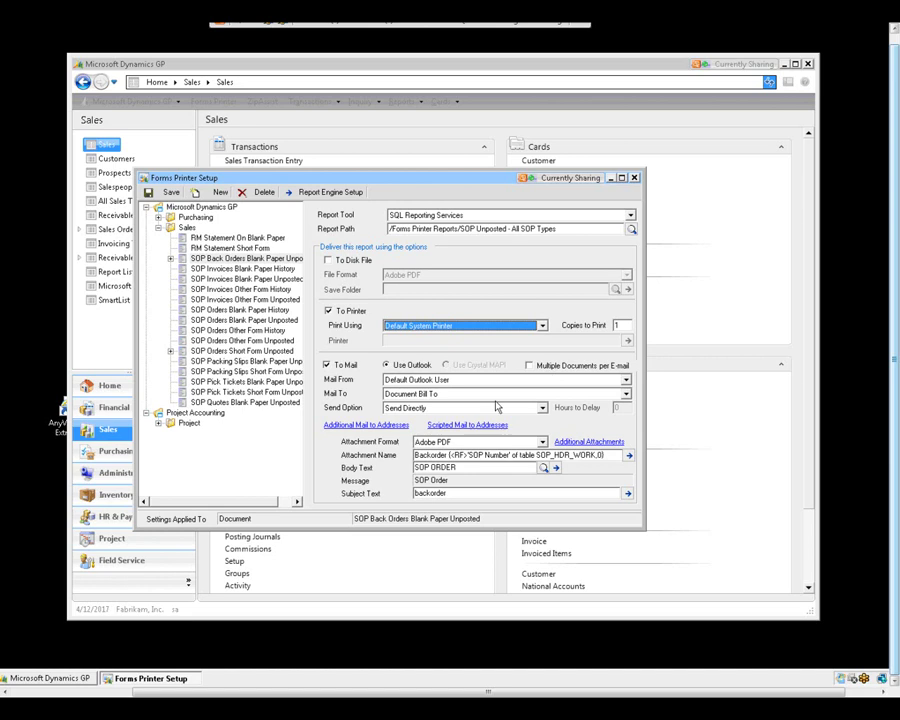
pyautogui.click(448, 385)
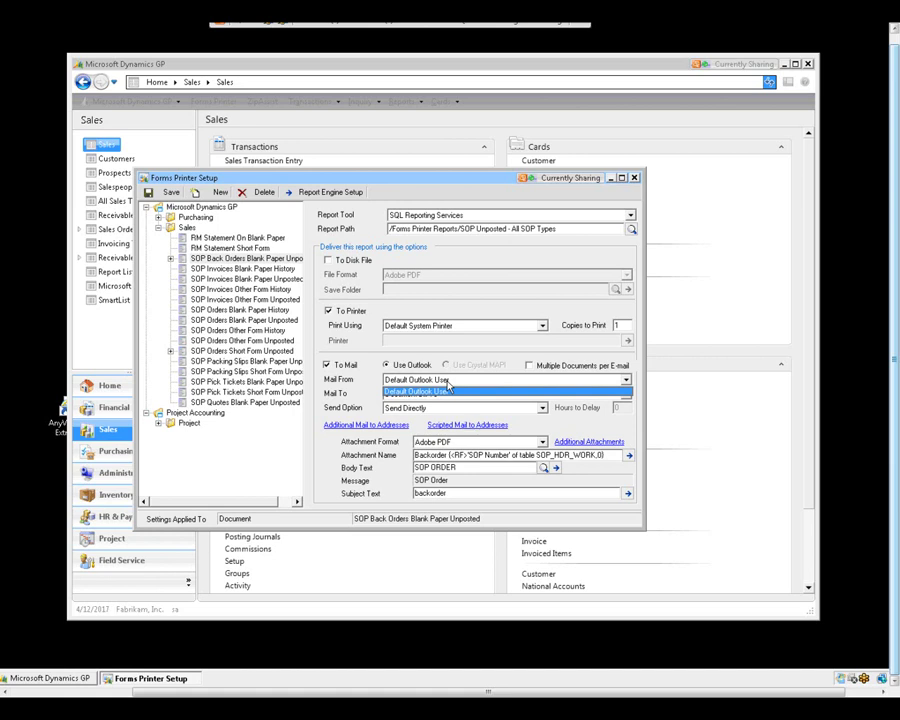
pyautogui.click(441, 391)
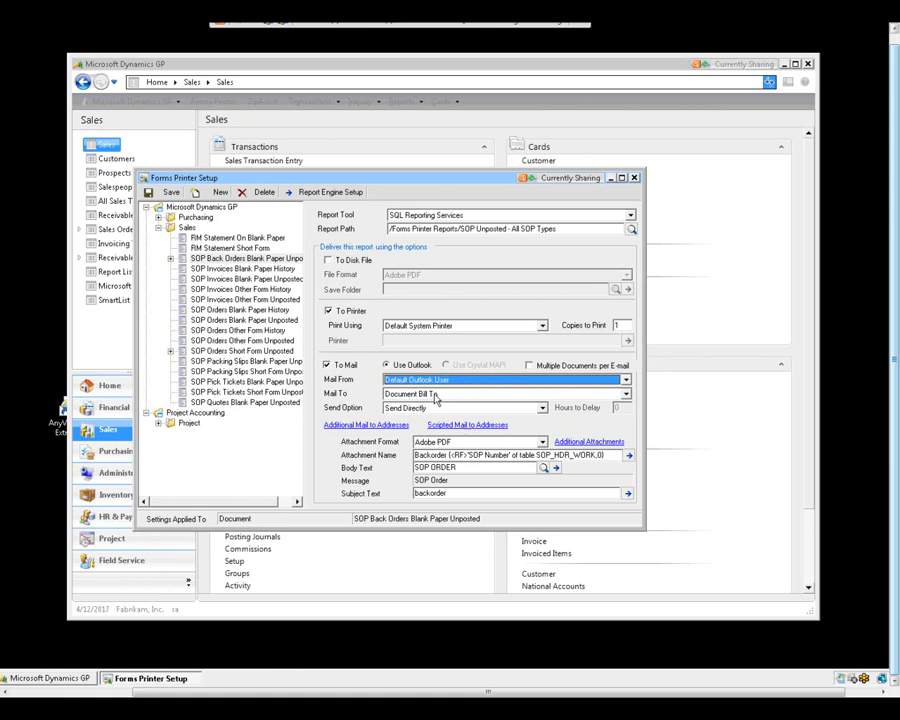
pyautogui.click(435, 396)
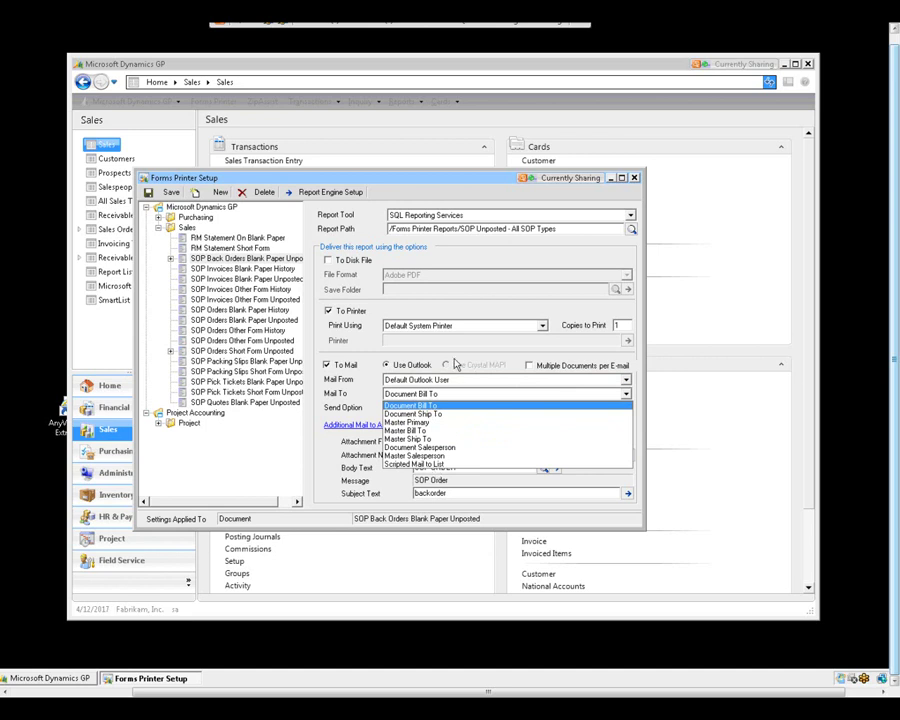
pyautogui.click(468, 406)
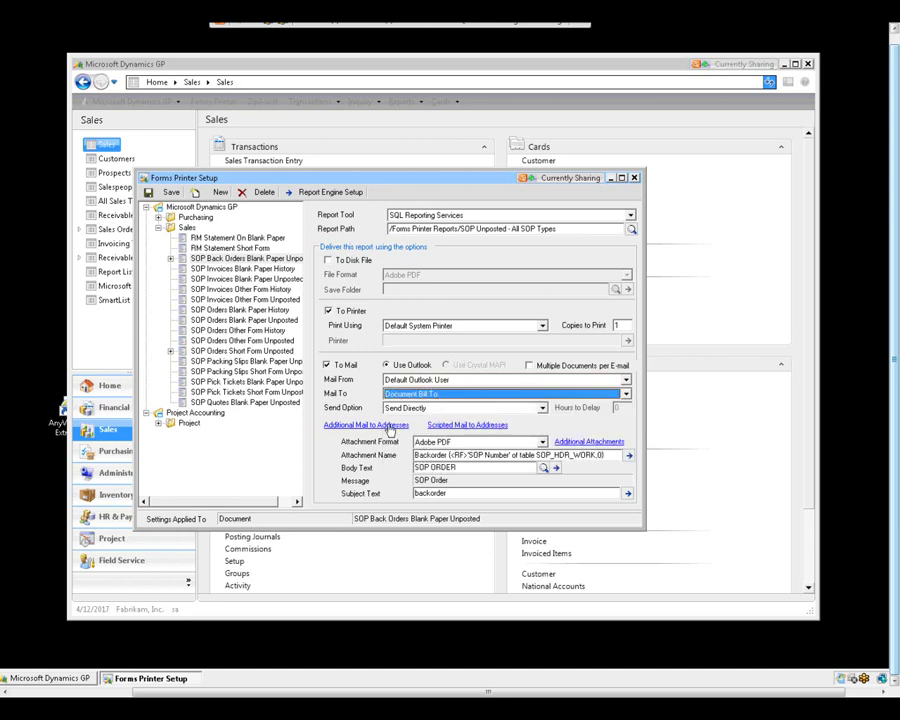
# - Look at the scripted e-mail list and close it, and review the Send Option choices, keeping Send Directly
pyautogui.click(448, 426)
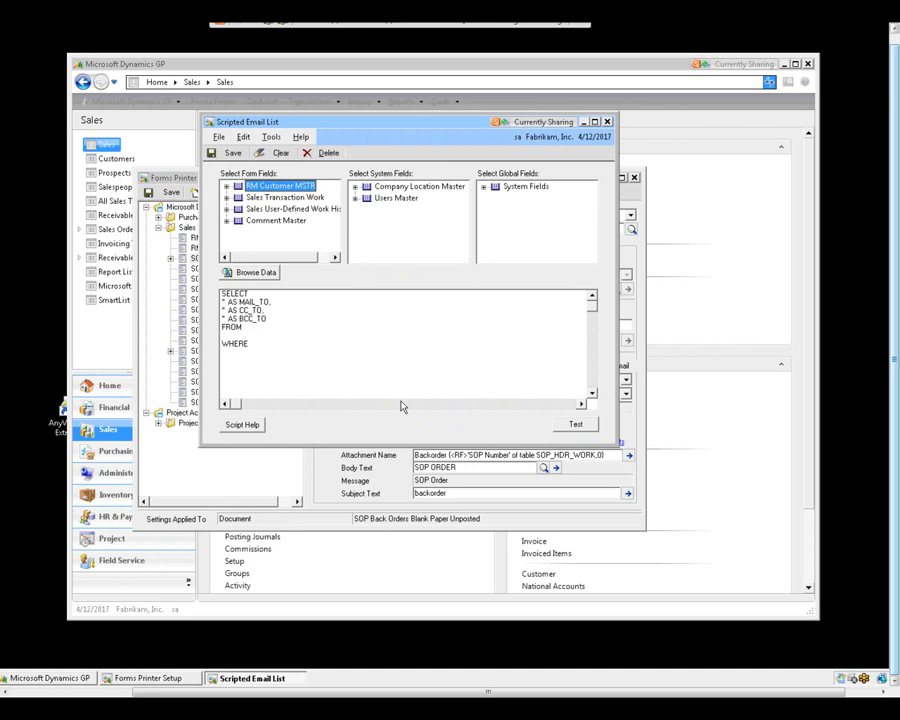
pyautogui.click(607, 122)
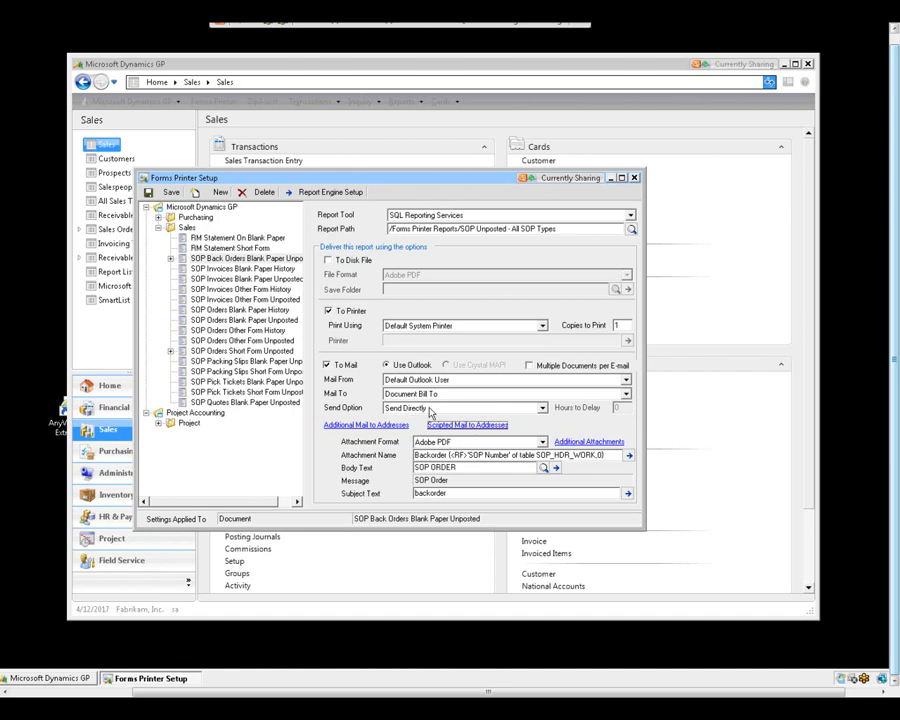
pyautogui.click(542, 408)
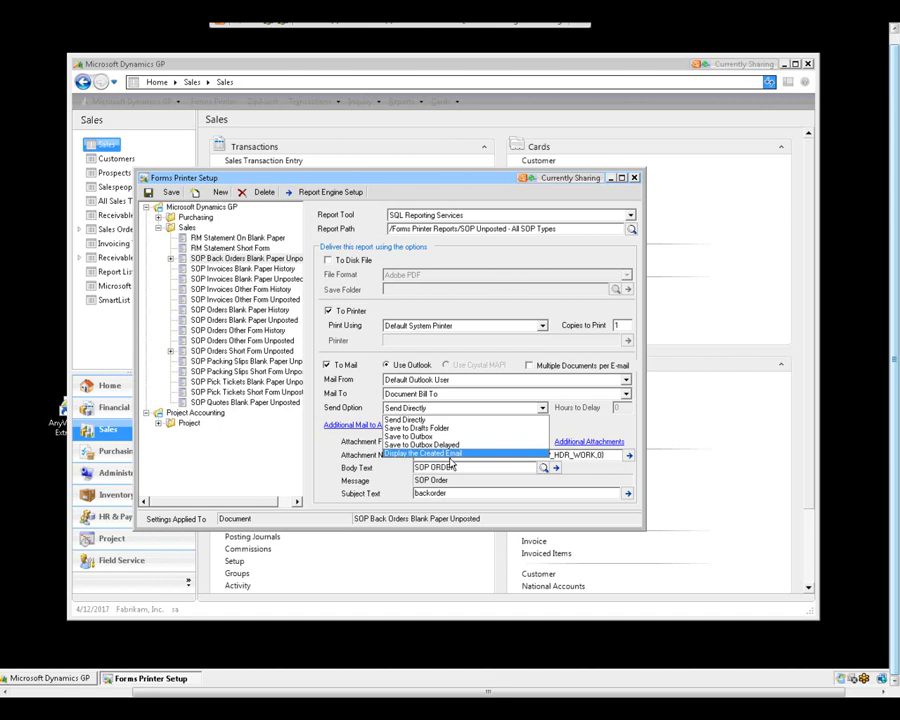
pyautogui.click(587, 434)
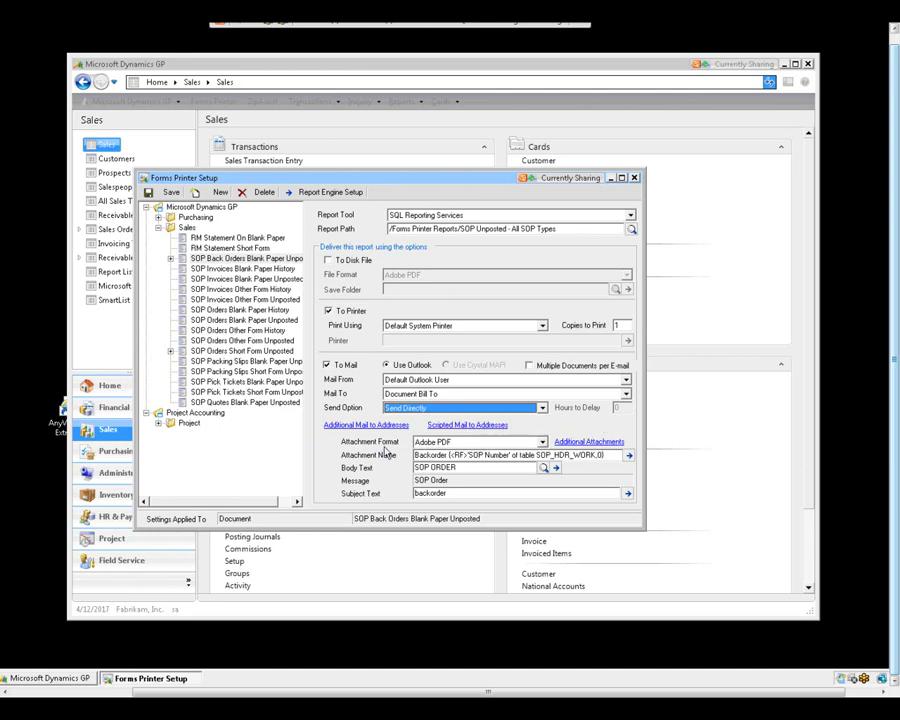
# - Try adding a required CC Address line in the additional e-mail address setup and show which address sources it can use
pyautogui.click(392, 426)
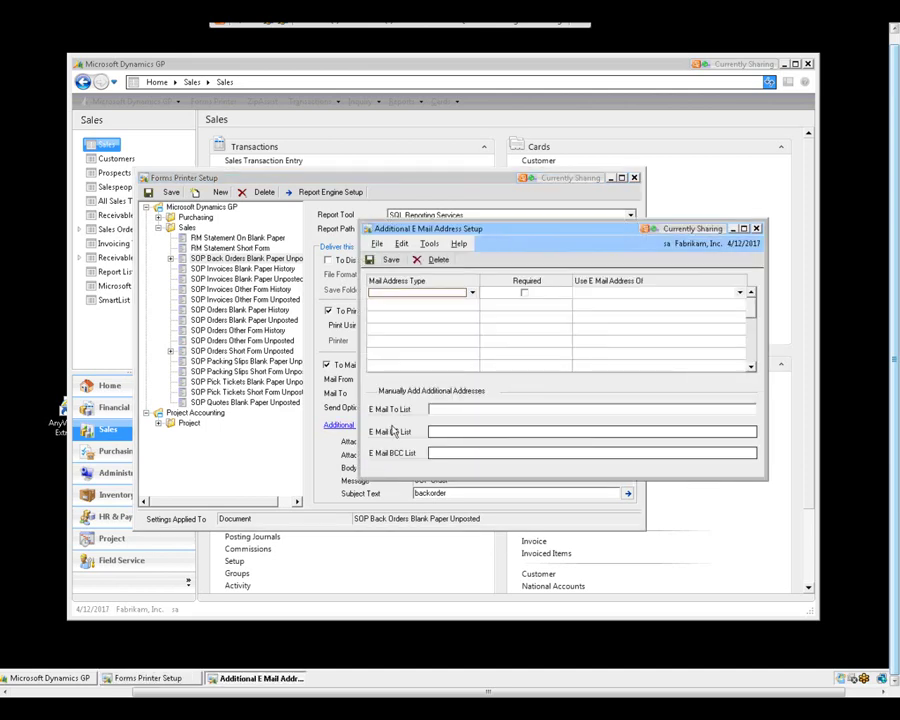
pyautogui.click(472, 293)
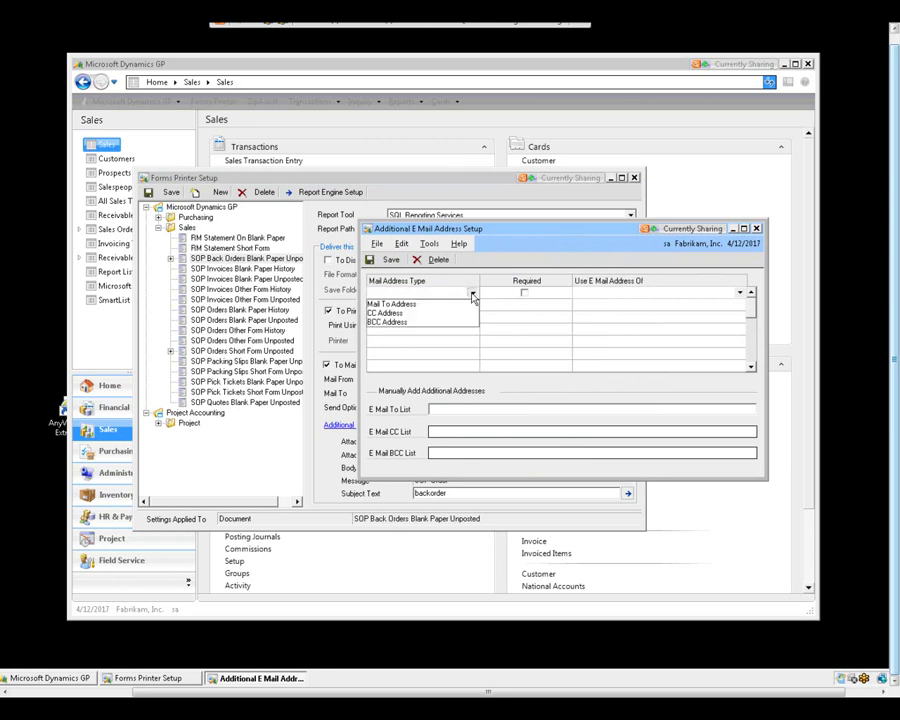
pyautogui.click(390, 313)
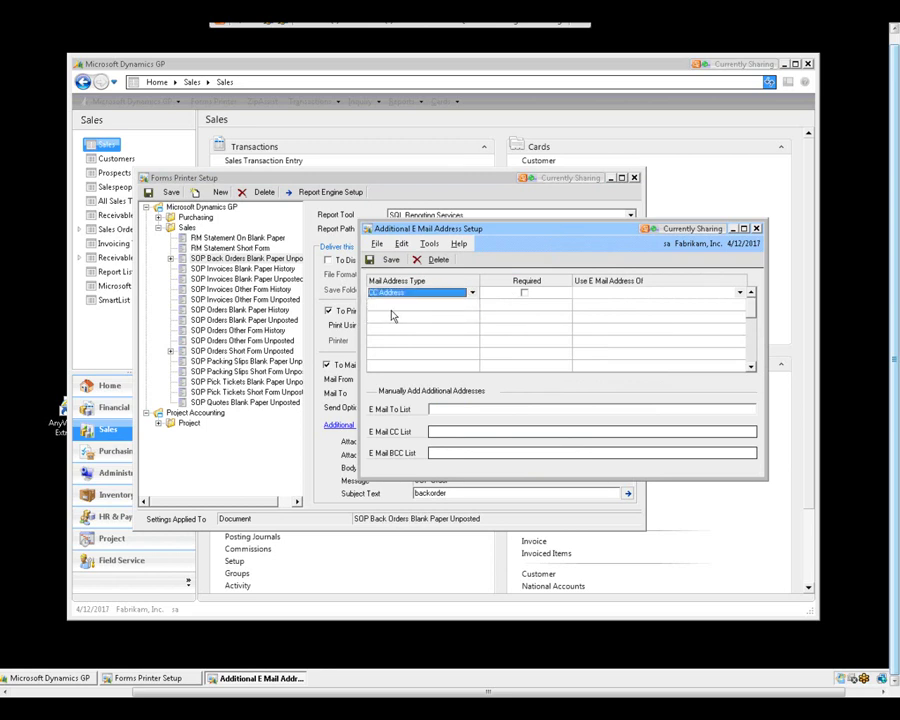
pyautogui.click(524, 293)
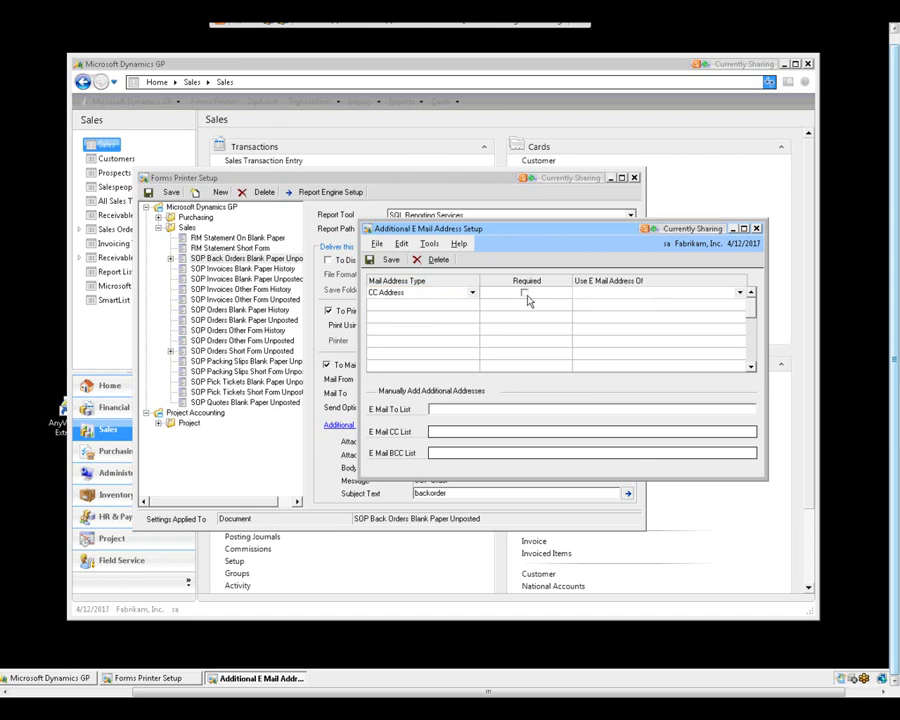
pyautogui.click(524, 293)
pyautogui.click(720, 292)
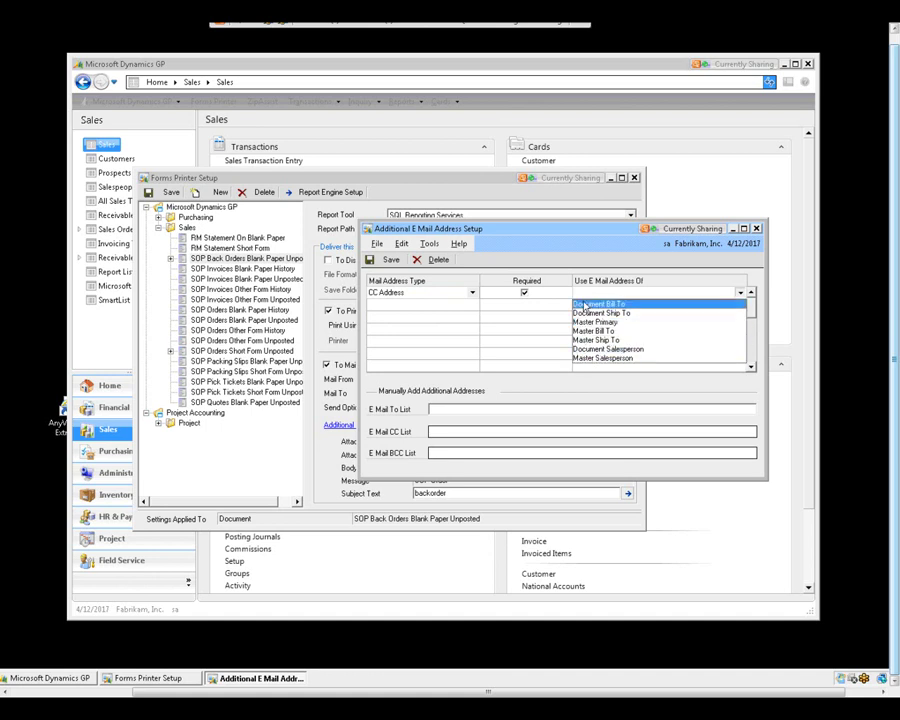
# - Clear the Required mark on the CC Address line and close the additional e-mail address setup without completing the line
pyautogui.click(450, 410)
pyautogui.click(443, 409)
pyautogui.click(386, 388)
pyautogui.click(524, 292)
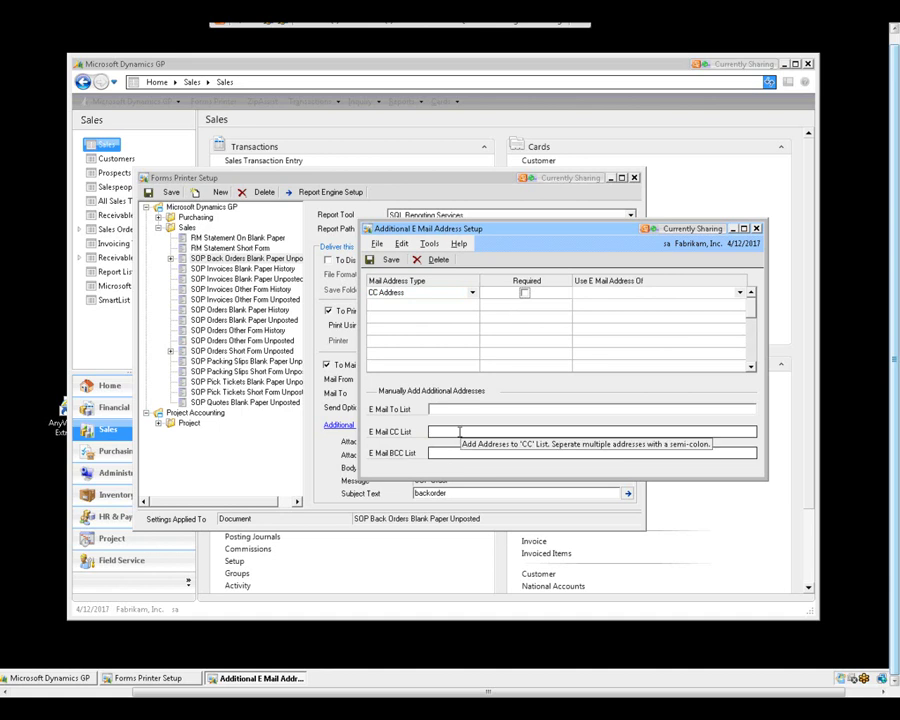
pyautogui.click(439, 259)
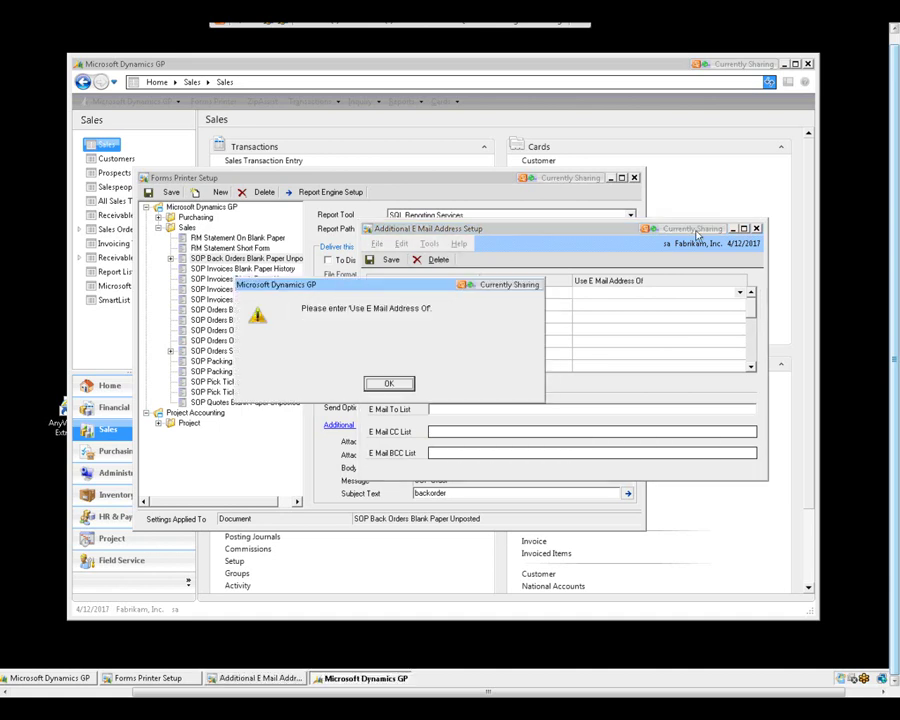
pyautogui.click(390, 385)
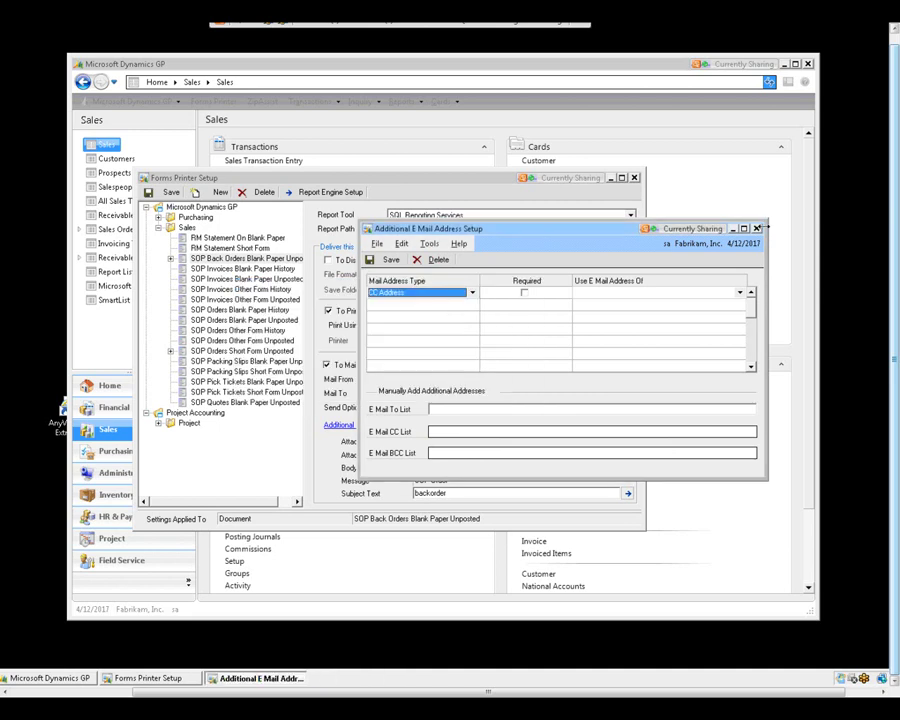
pyautogui.click(757, 229)
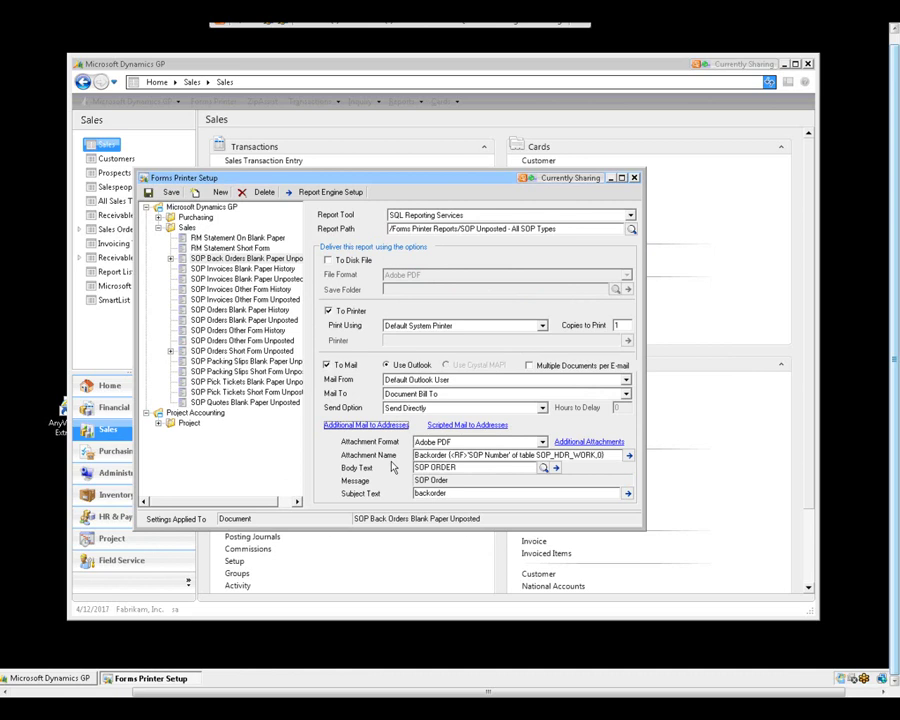
# - Review the attachment formats, keeping Adobe PDF, and examine the fixed text and SOP Number field in the attachment name editor
pyautogui.click(542, 442)
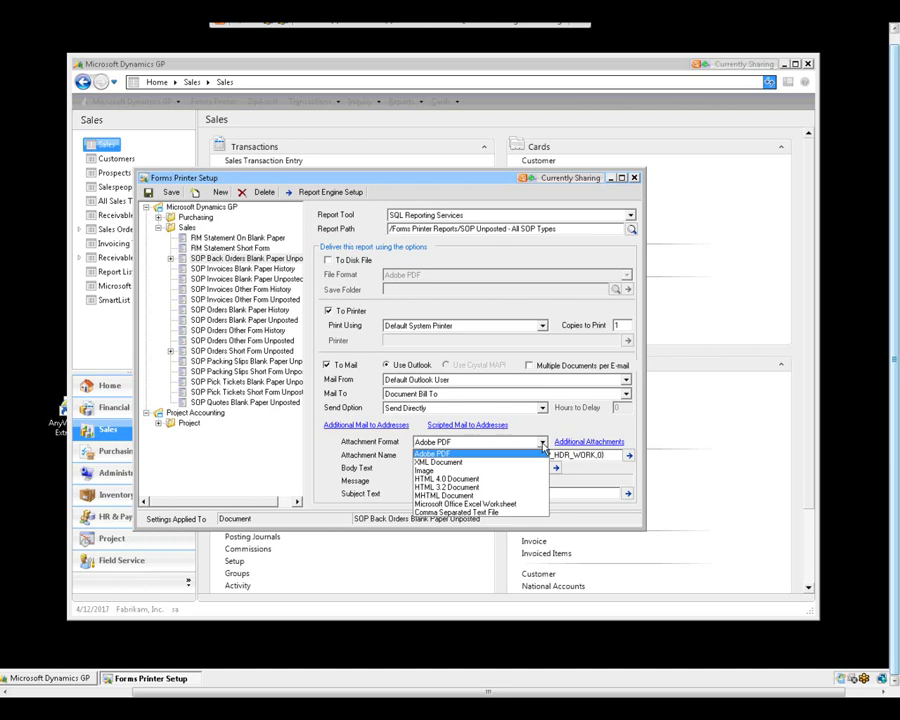
pyautogui.click(466, 454)
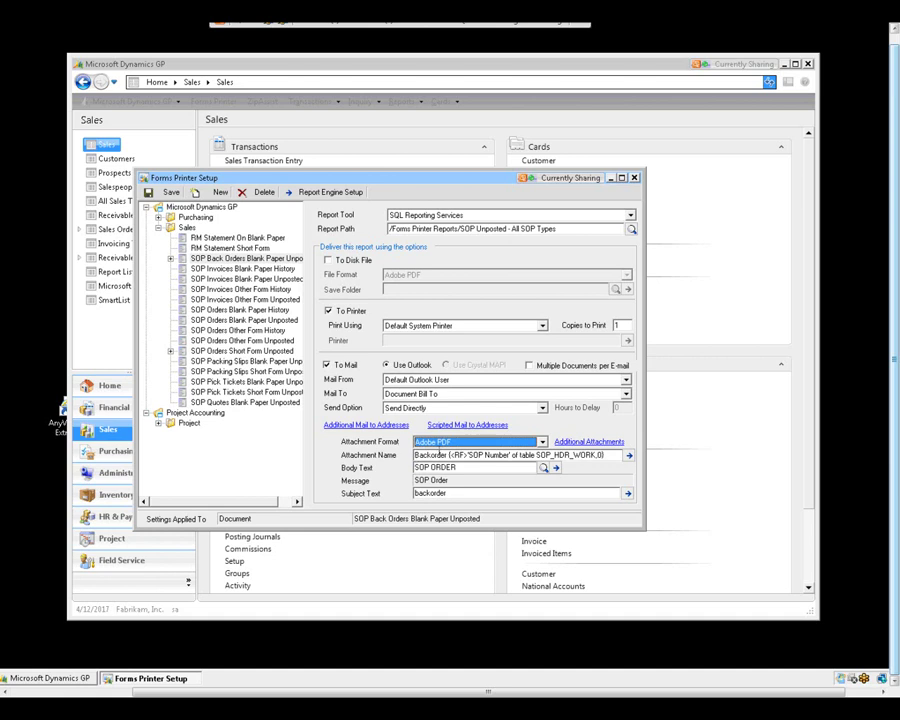
pyautogui.click(629, 455)
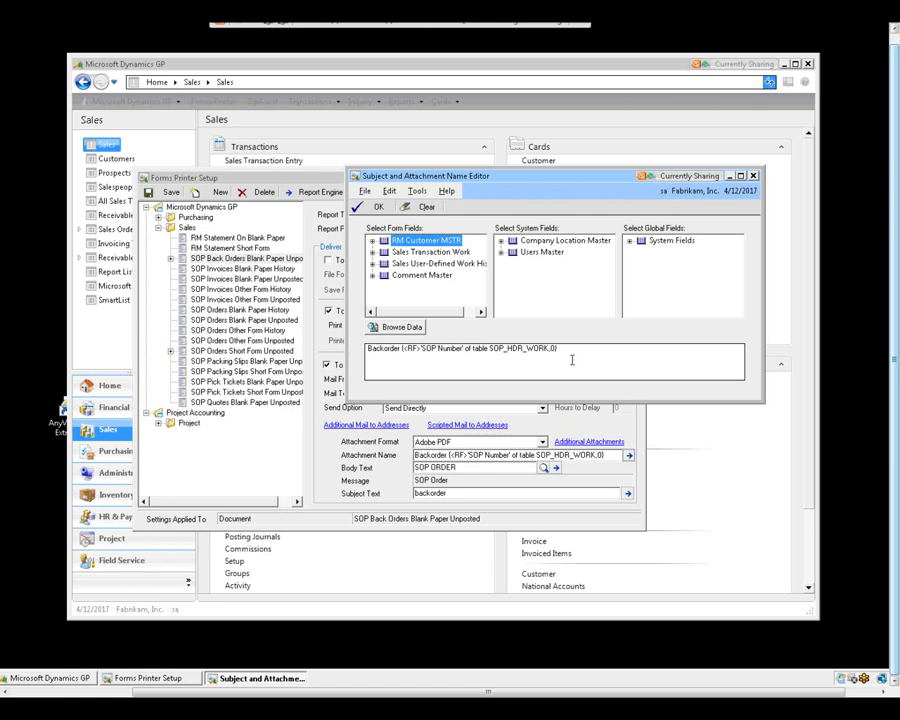
pyautogui.doubleClick(384, 348)
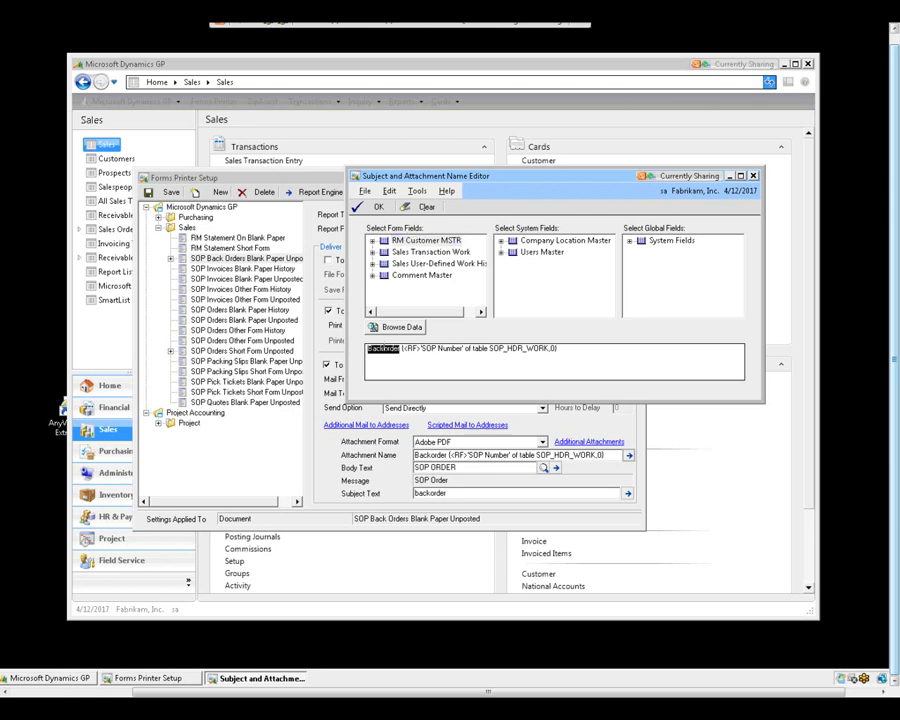
pyautogui.moveTo(562, 349); pyautogui.dragTo(399, 349)
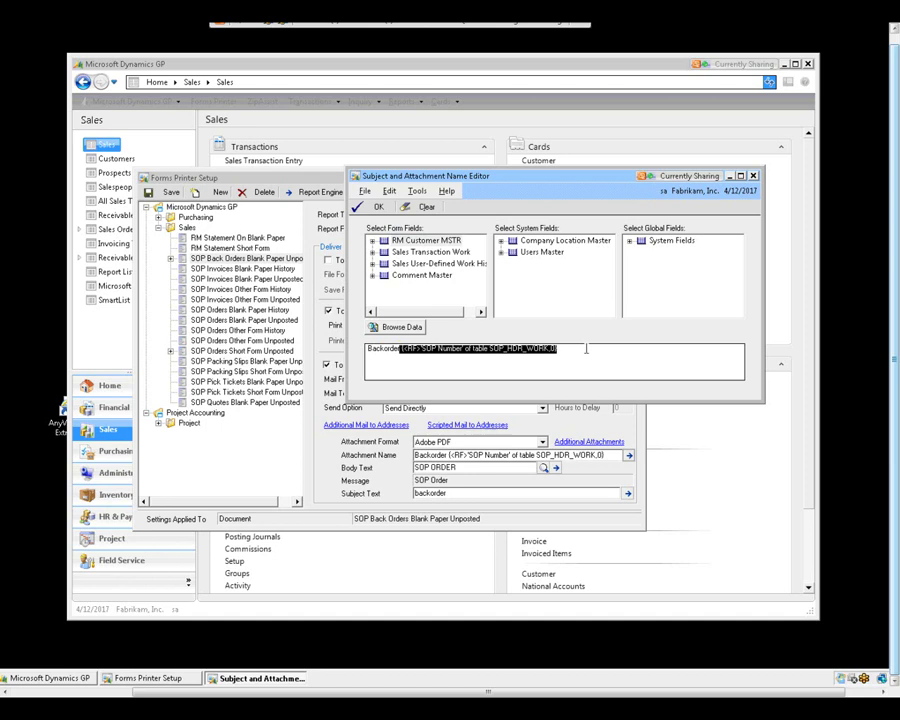
# - Look through the form field tables available for the attachment name, including Sales Transaction Work, Sales User-Defined Work History and Comment Master
pyautogui.click(372, 252)
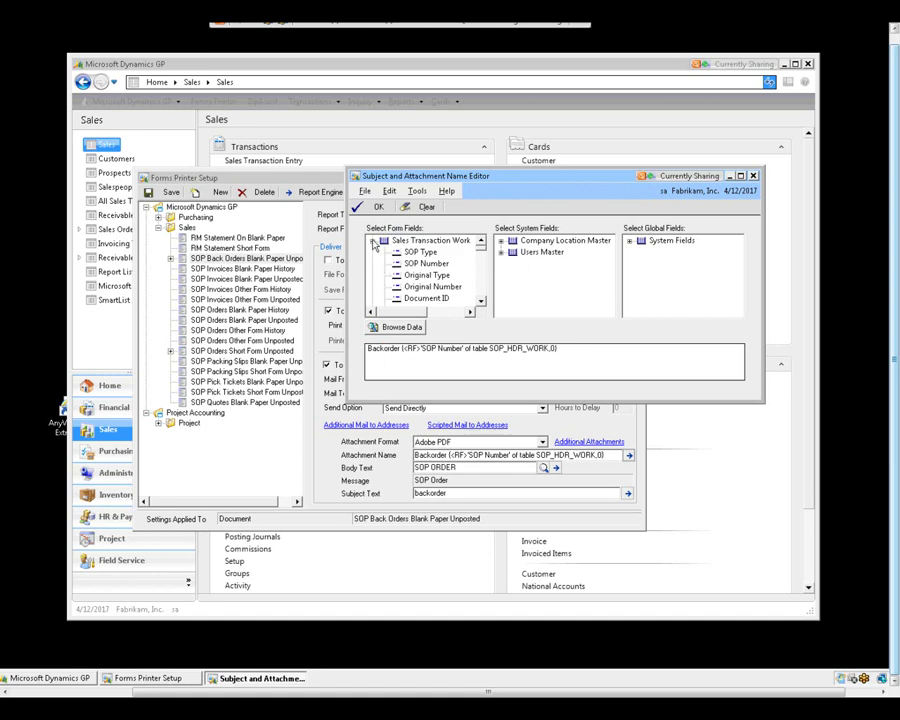
pyautogui.click(372, 241)
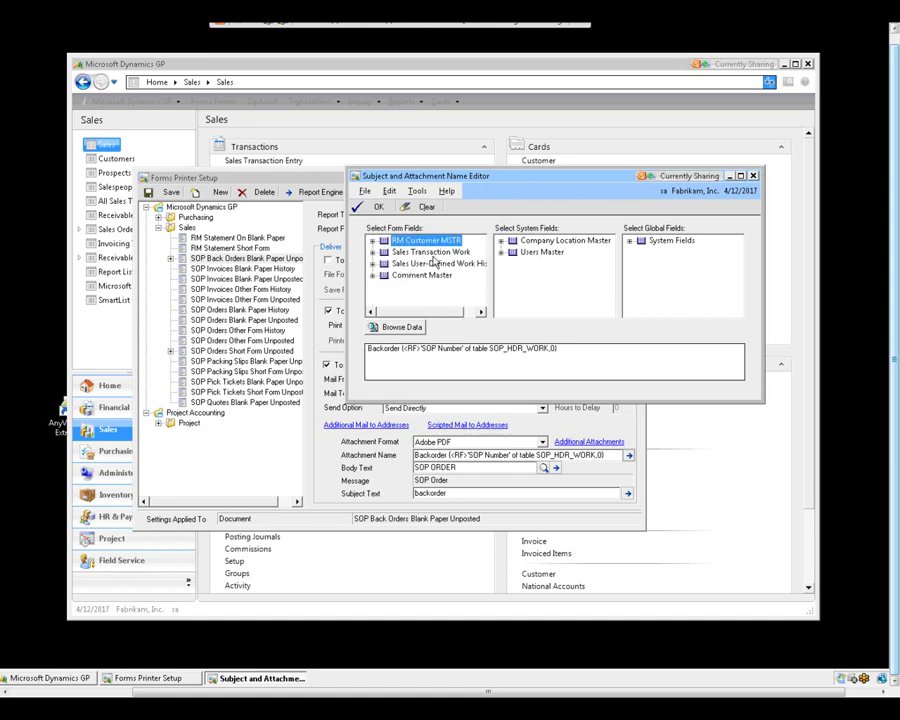
pyautogui.click(411, 252)
pyautogui.click(412, 265)
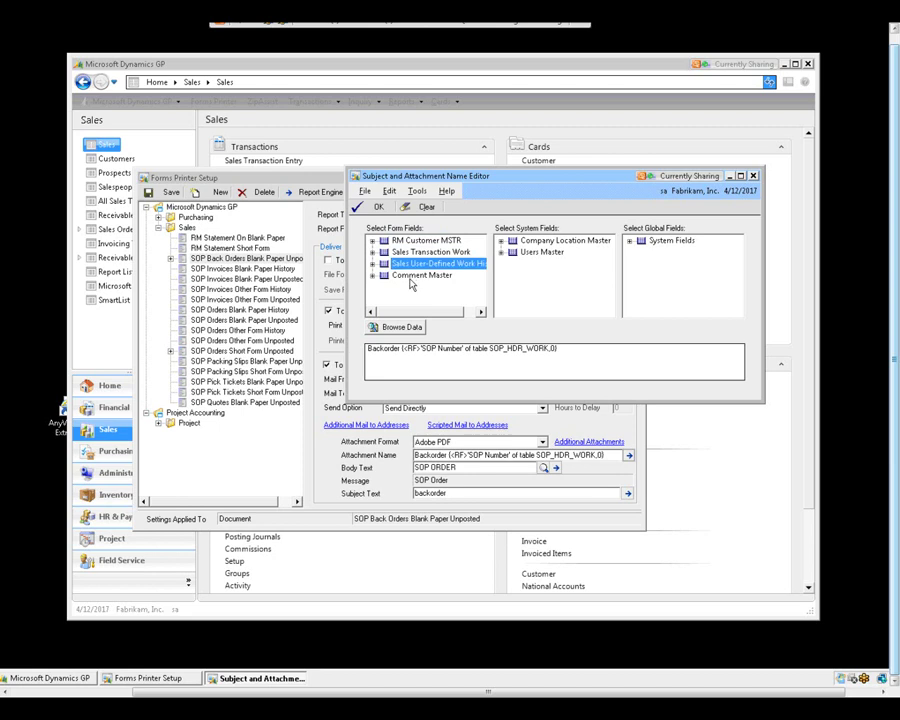
pyautogui.click(414, 276)
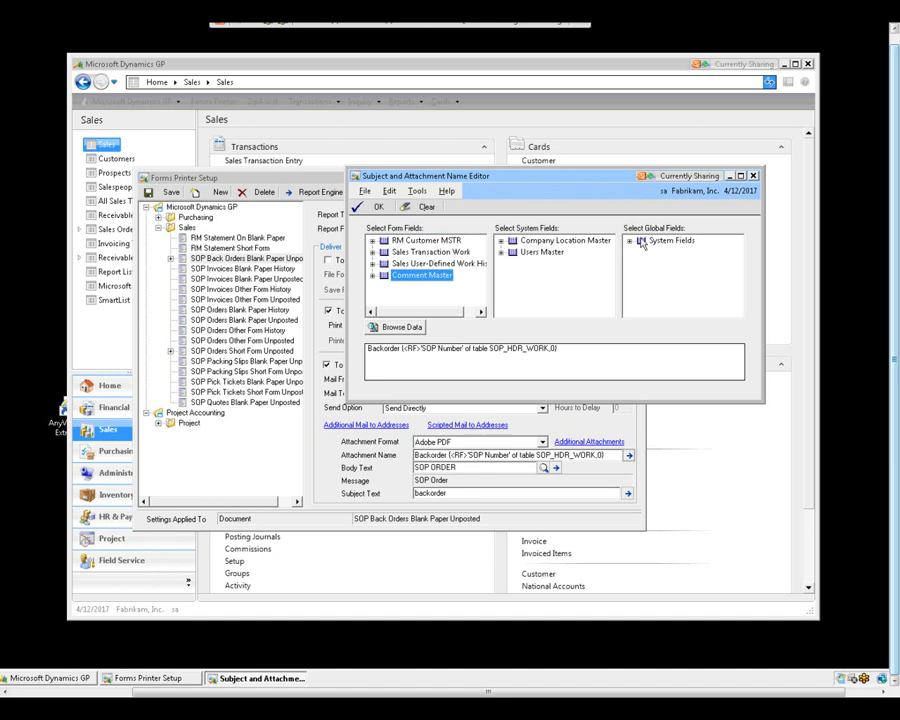
# - Leave the attachment name editor and examine the SOP ORDER body message, including its Location Name field, and the subject text of the back orders report
pyautogui.click(754, 176)
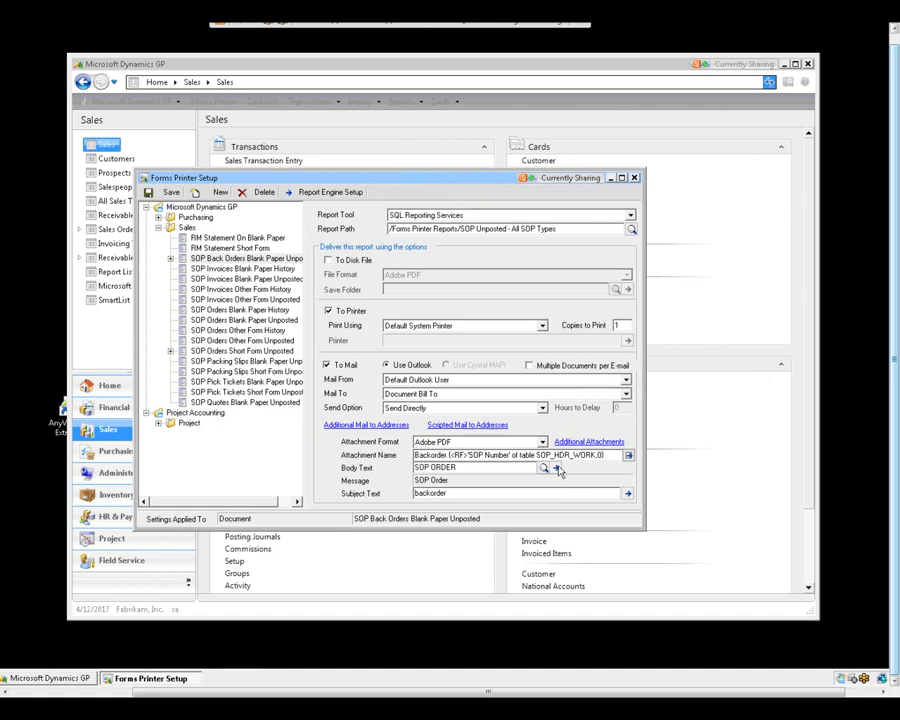
pyautogui.click(556, 468)
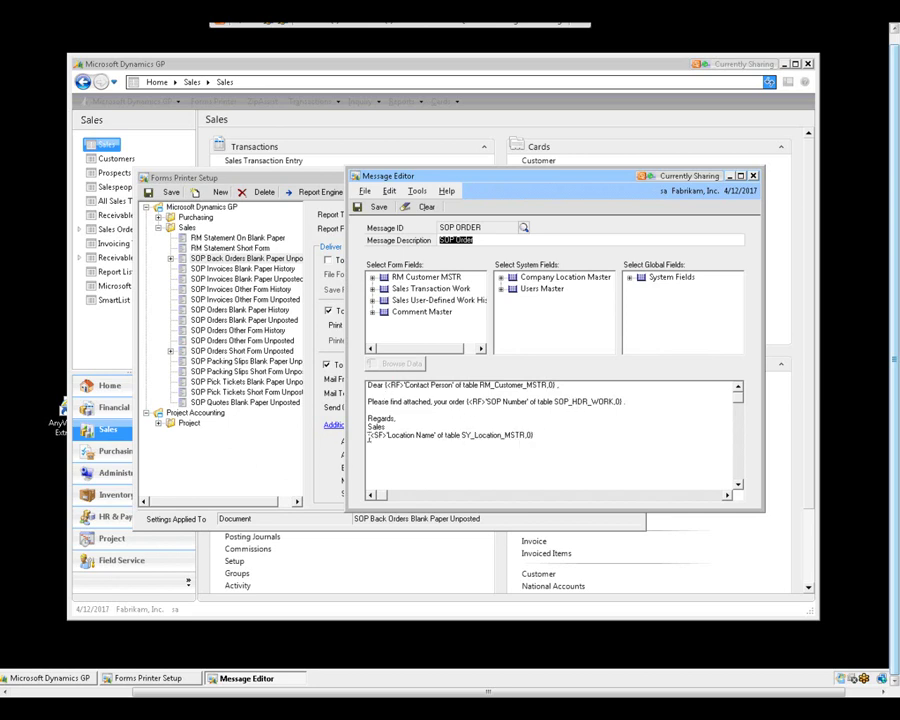
pyautogui.moveTo(369, 436); pyautogui.dragTo(557, 436)
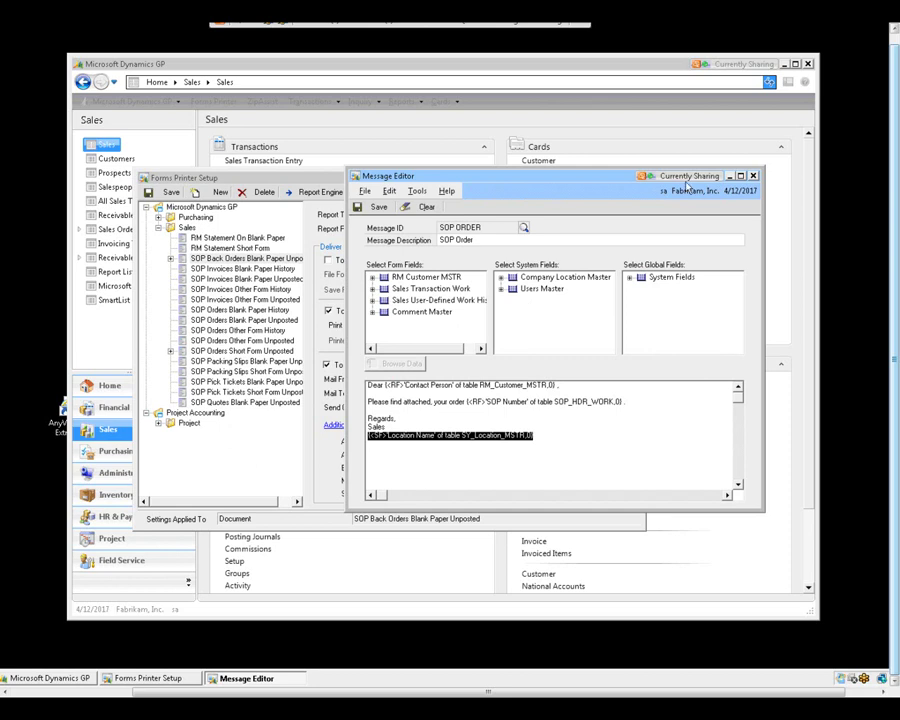
pyautogui.click(753, 177)
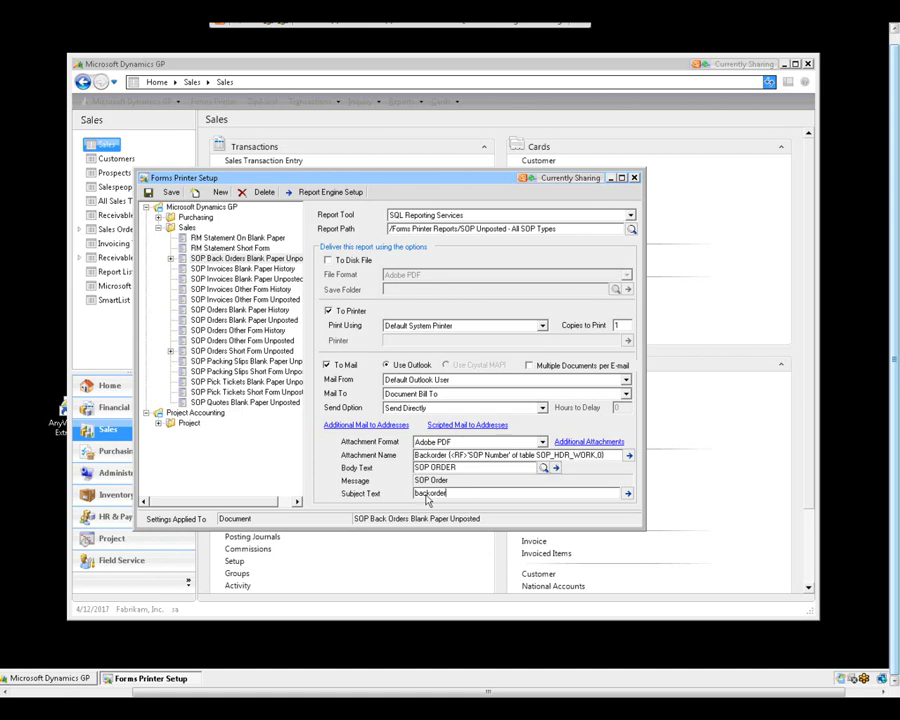
pyautogui.doubleClick(463, 495)
pyautogui.click(213, 259)
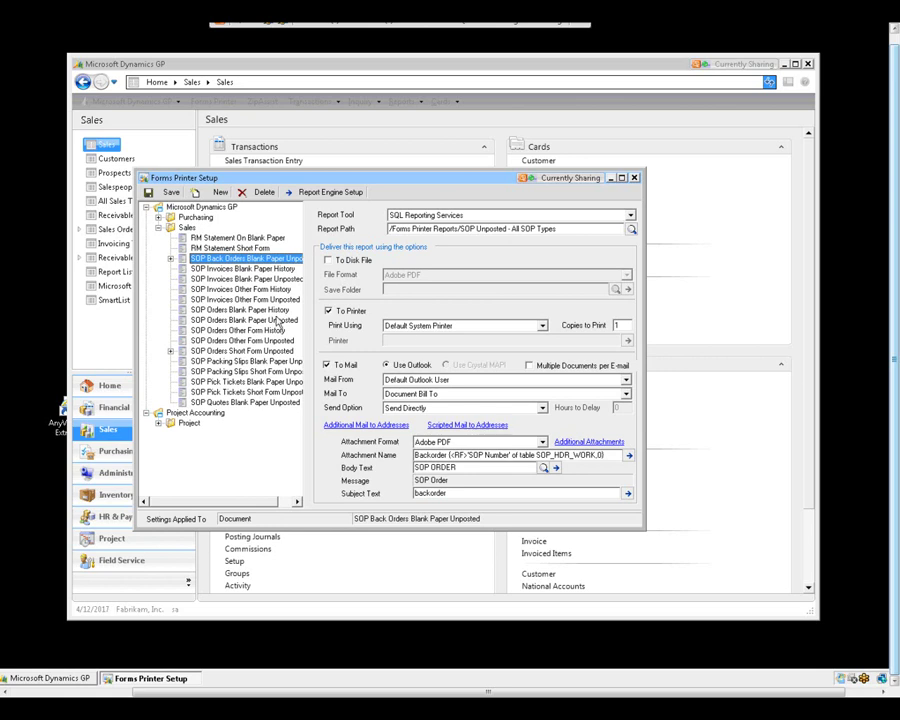
# - Open Sales Transaction Entry, set the document type to Back Order and load the second back order from the document lookup
pyautogui.moveTo(433, 188); pyautogui.dragTo(520, 208)
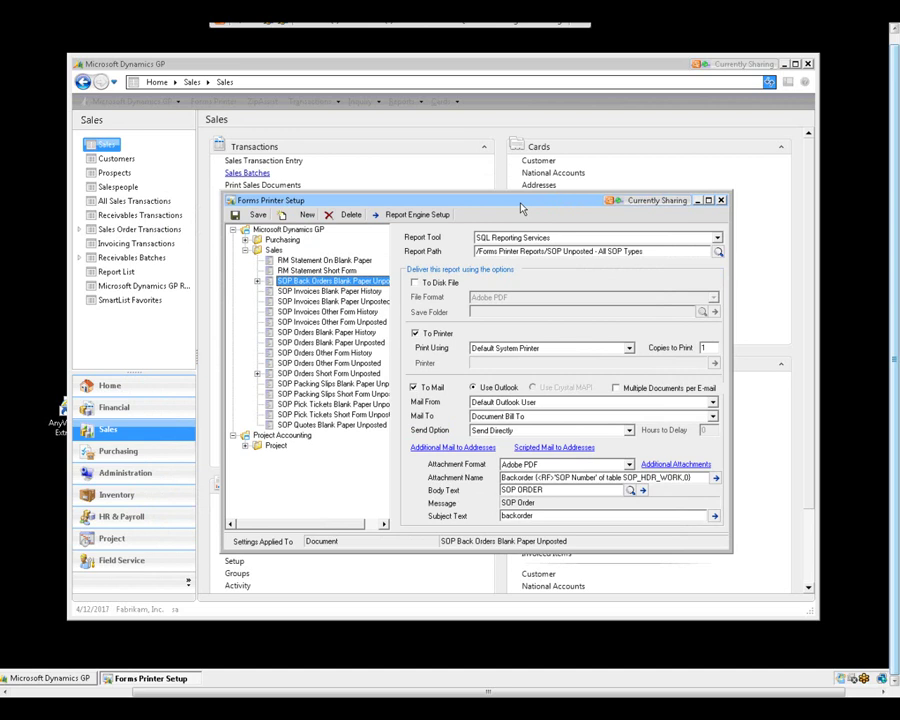
pyautogui.click(292, 168)
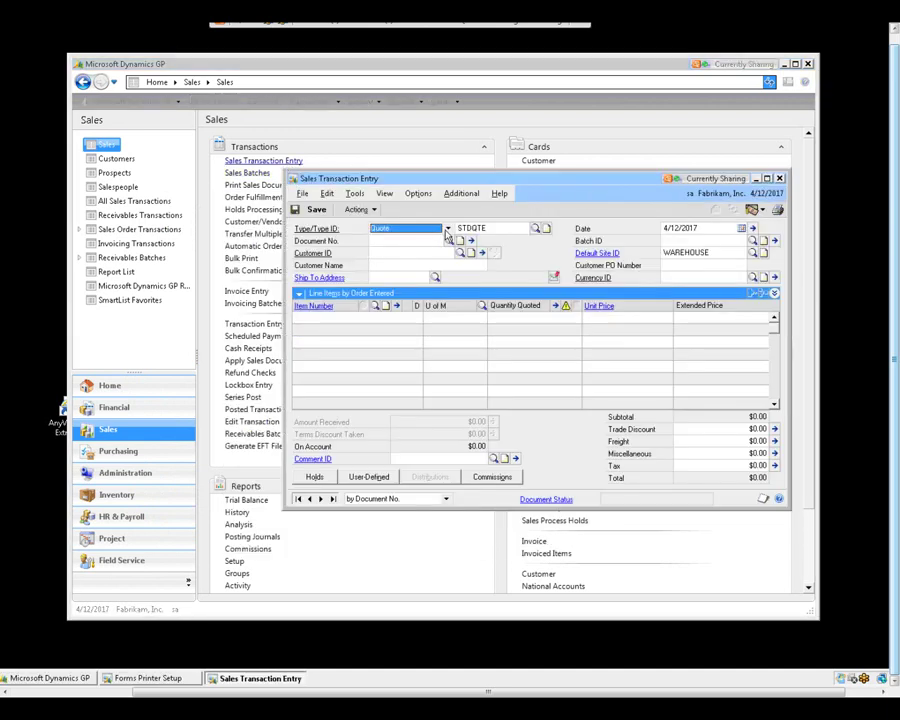
pyautogui.click(447, 229)
pyautogui.scroll(-1, 441, 255)
pyautogui.click(432, 274)
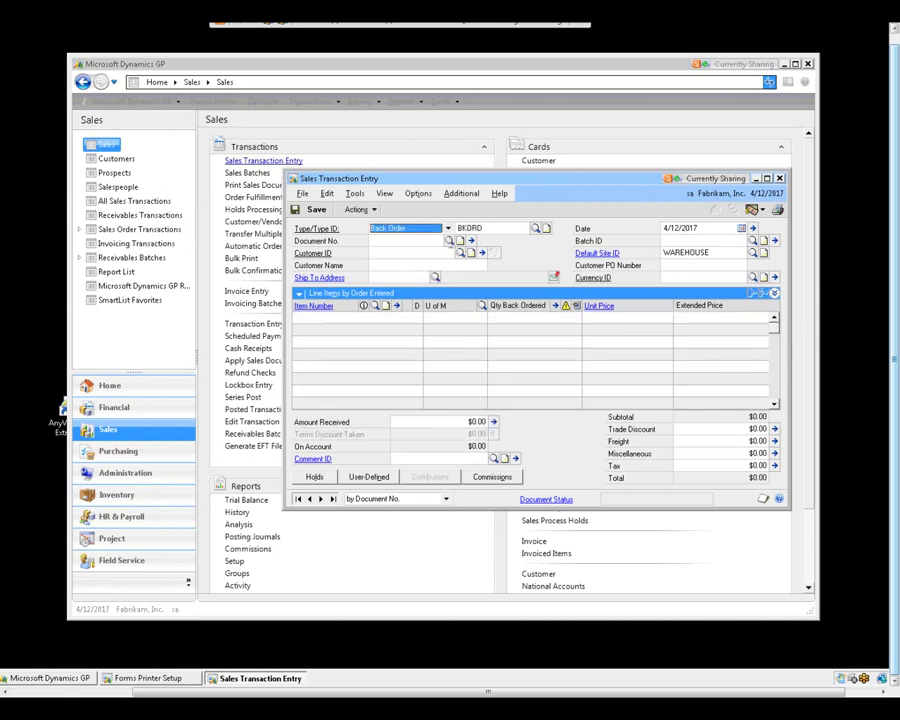
pyautogui.click(449, 241)
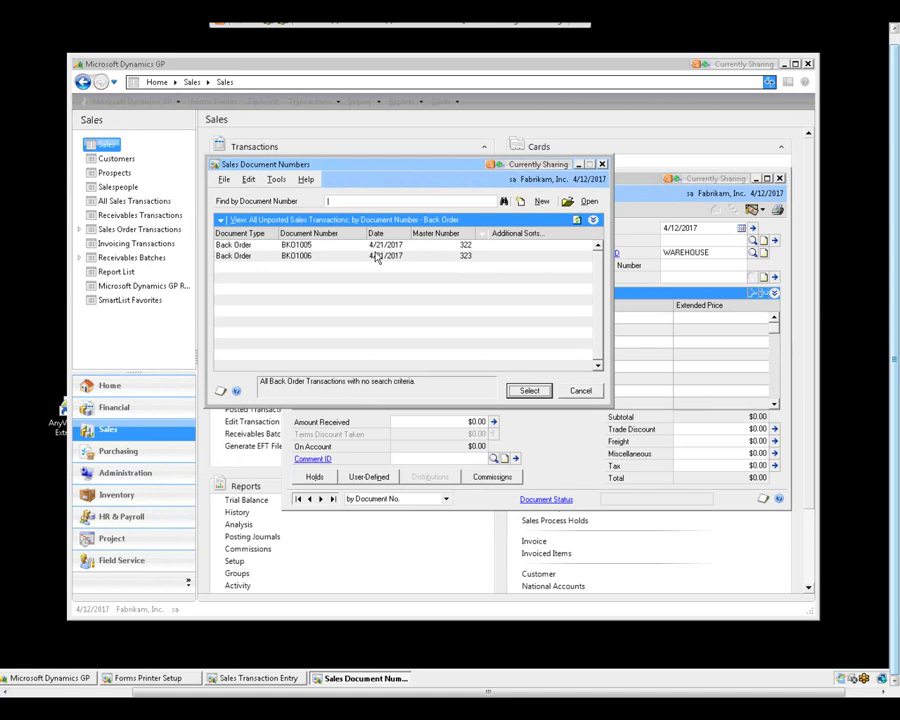
pyautogui.doubleClick(376, 256)
# - Print the loaded back order on the Blank Paper format with Screen as the report destination
pyautogui.click(778, 211)
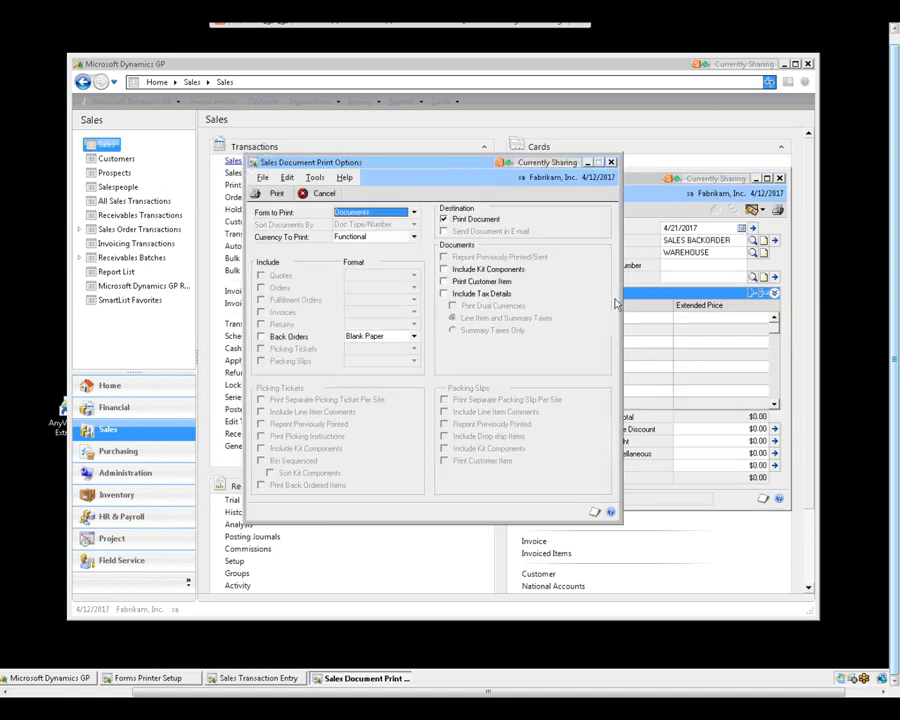
pyautogui.click(291, 340)
pyautogui.click(278, 197)
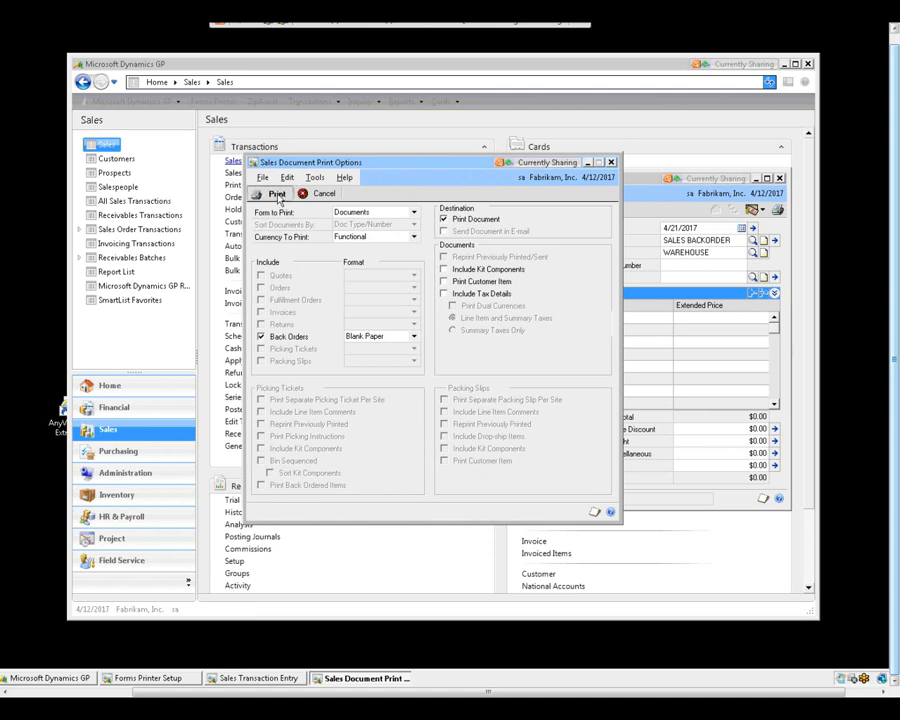
pyautogui.click(285, 352)
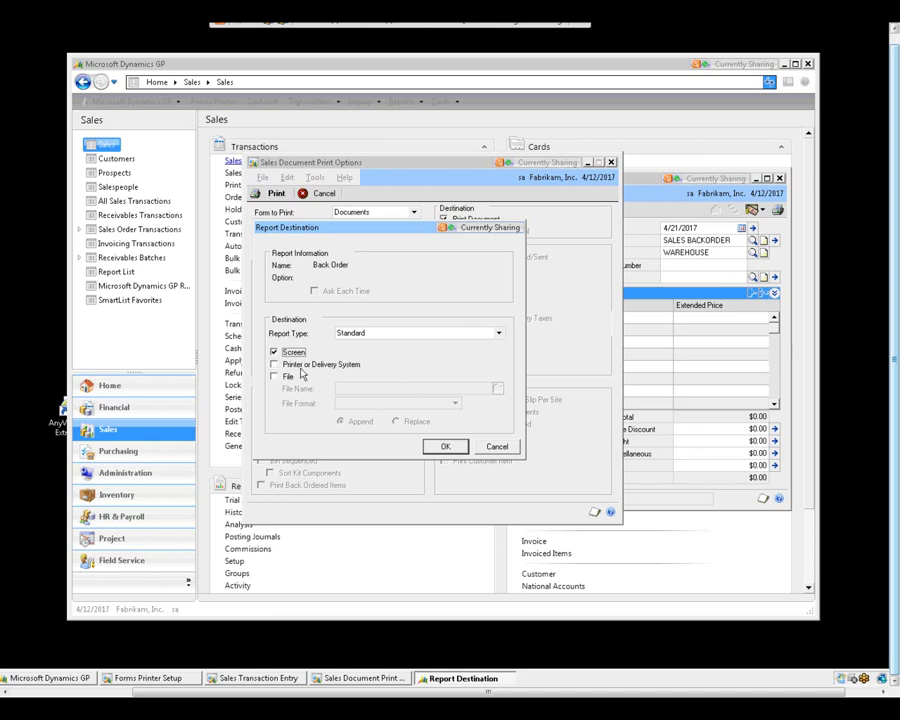
pyautogui.click(452, 447)
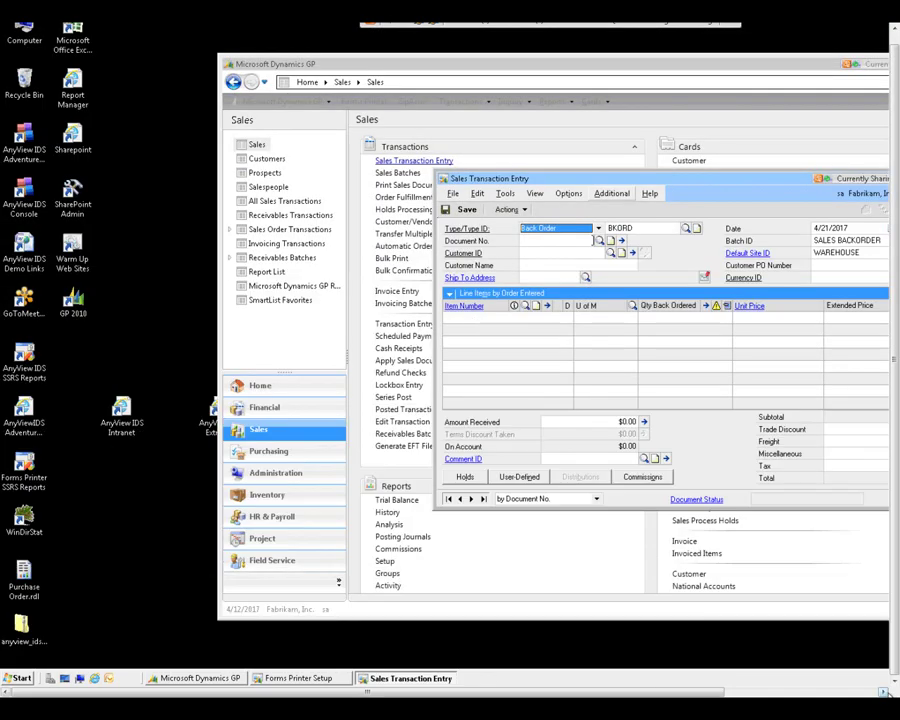
# - Reload the second back order and print its Blank Paper form to the Printer or Delivery System destination
pyautogui.click(597, 241)
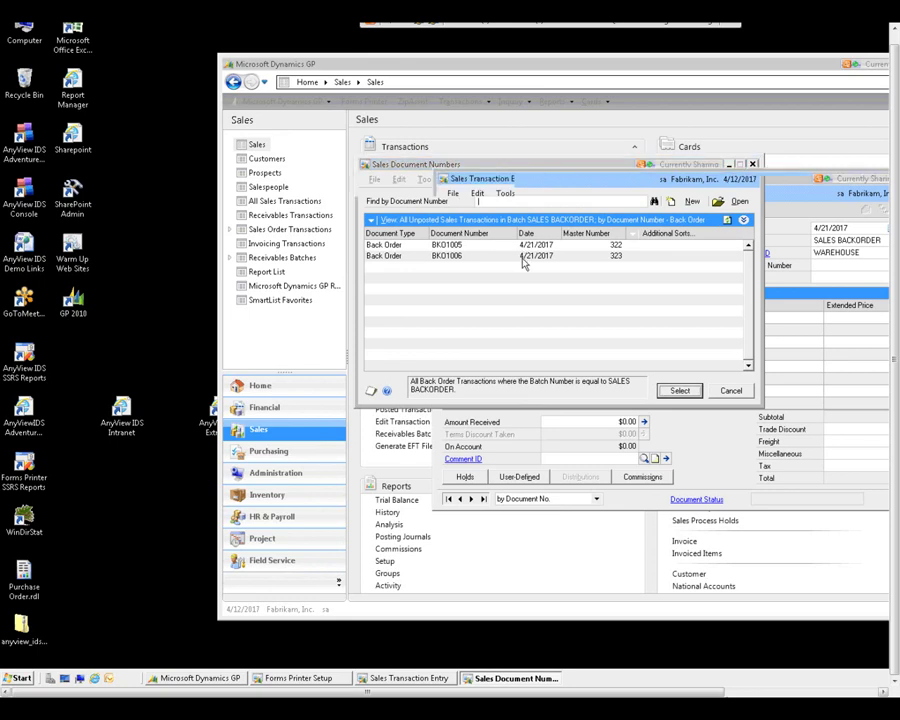
pyautogui.doubleClick(522, 256)
pyautogui.hotkey('ctrl', 'p')
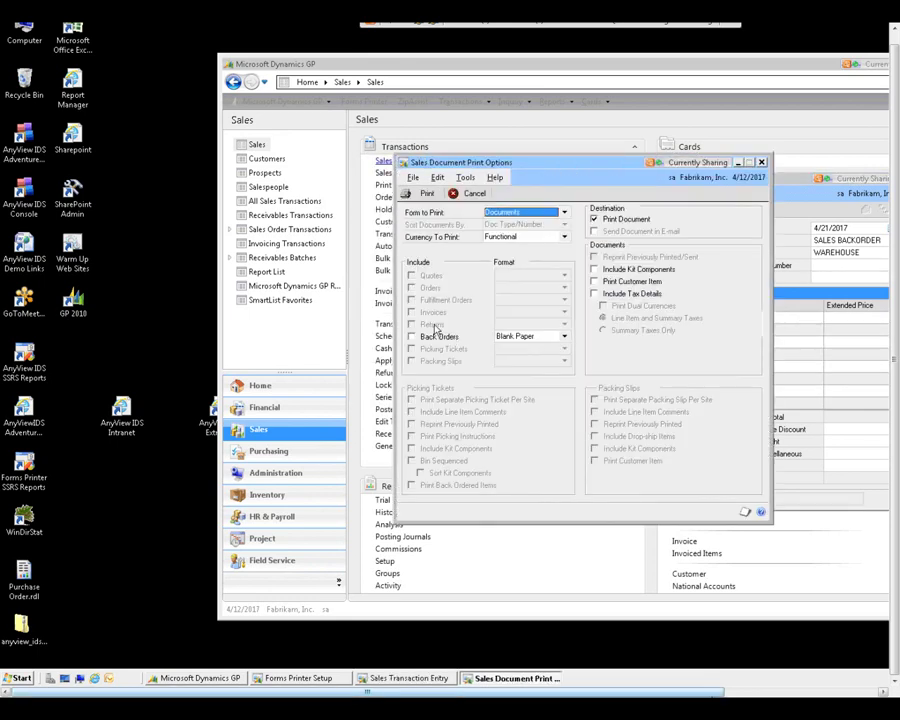
pyautogui.click(421, 193)
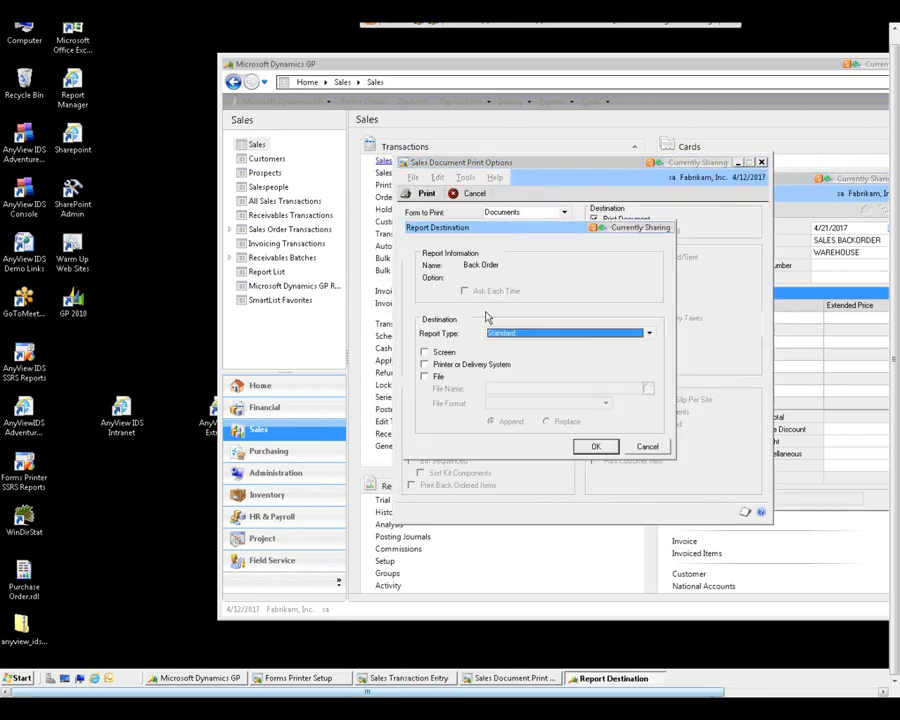
pyautogui.click(424, 352)
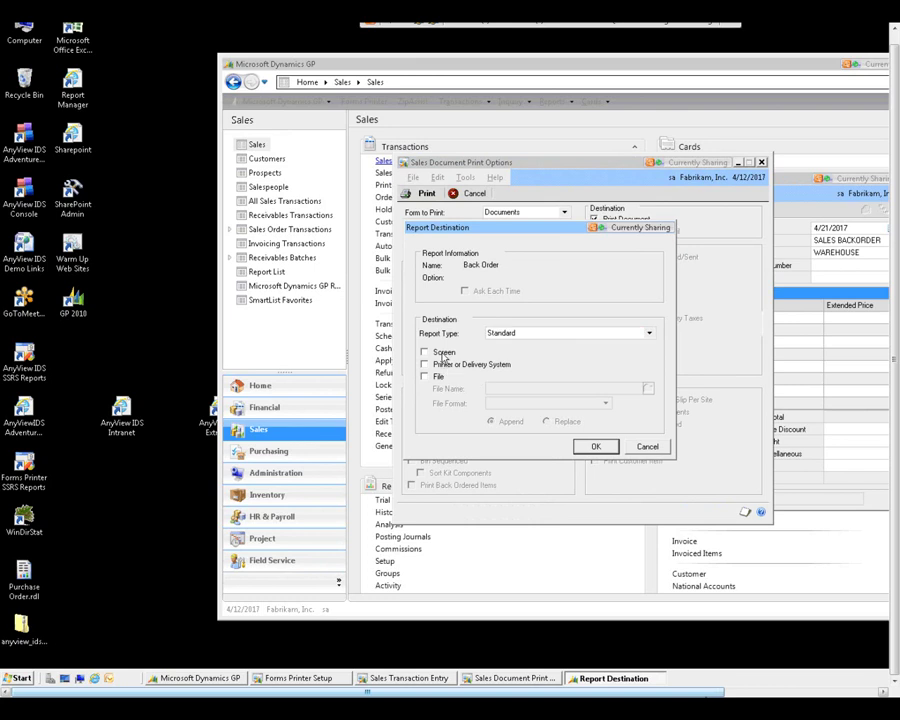
pyautogui.click(595, 446)
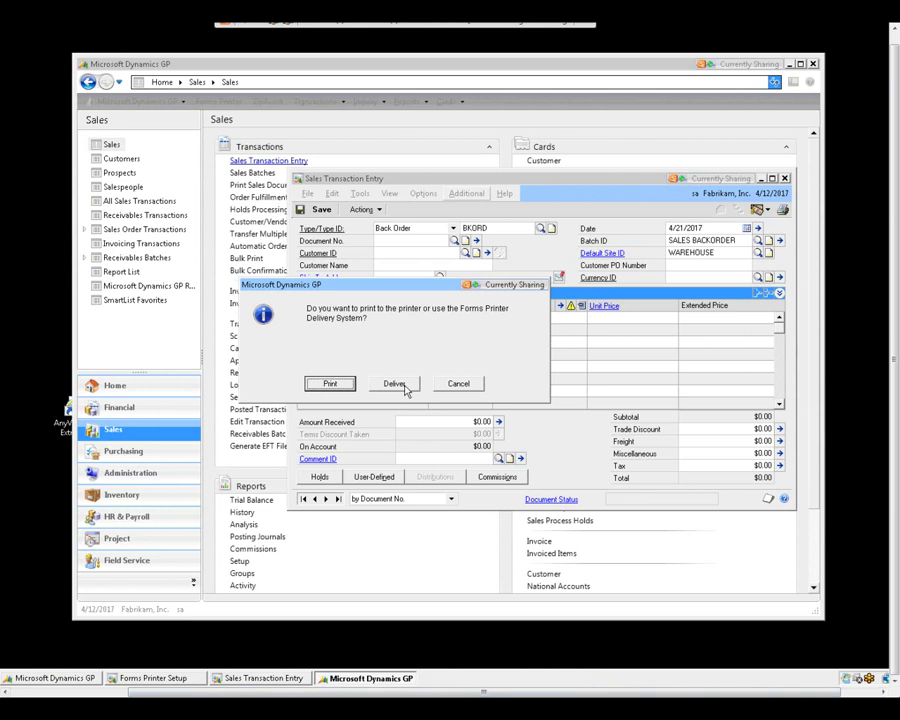
# - Choose delivery through the Forms Printer Delivery System and save the printed output as demo.xps
pyautogui.click(398, 385)
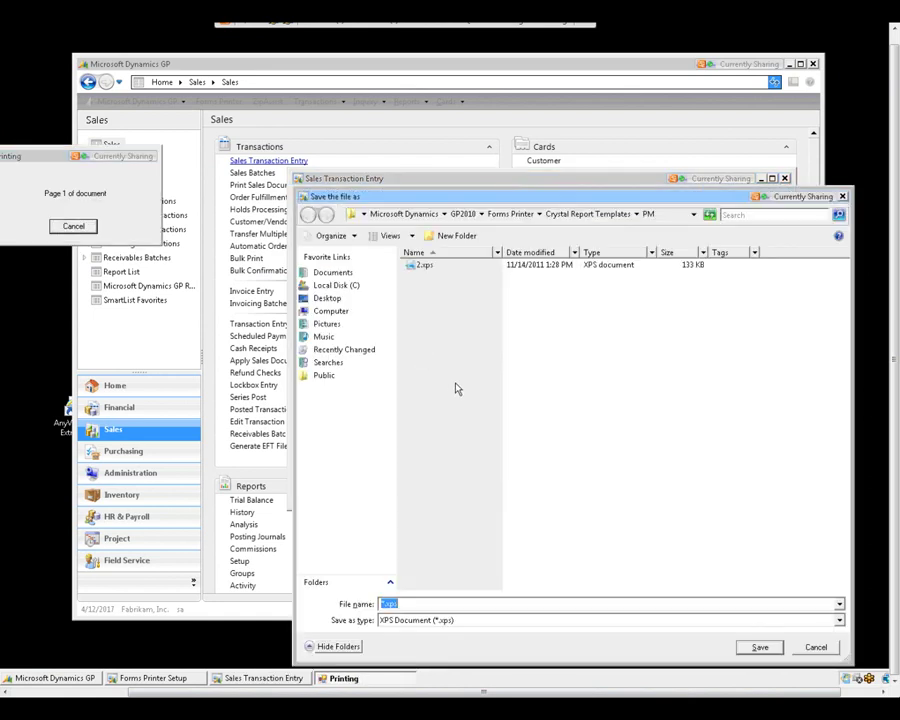
pyautogui.click(381, 604)
pyautogui.write('demo.xps')
pyautogui.click(761, 647)
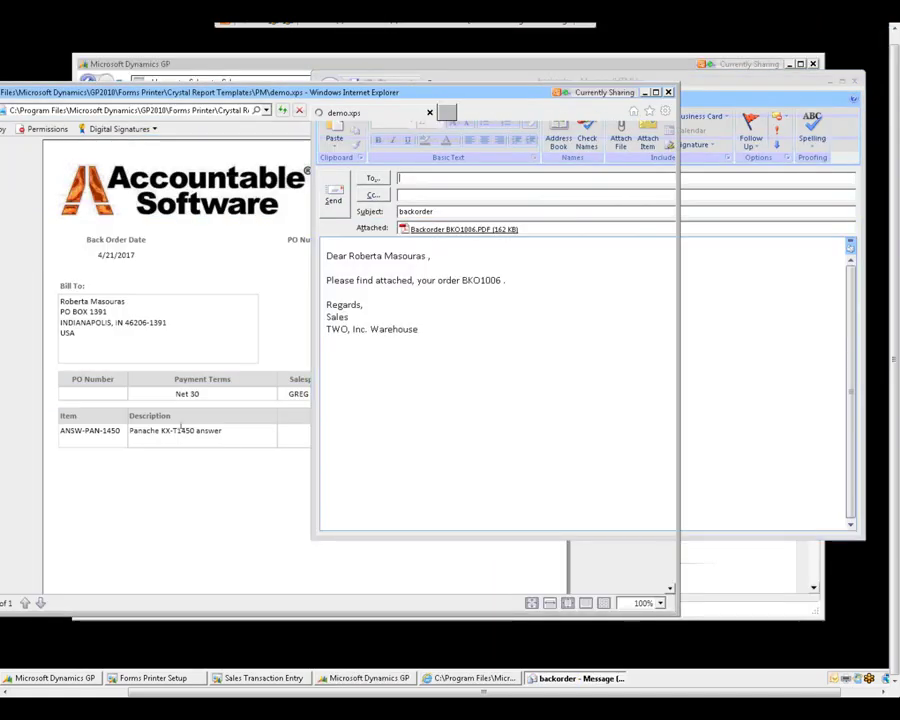
# - View and close the printed back order, and check the recipient field and body text of the generated backorder e-mail
pyautogui.click(181, 428)
pyautogui.click(669, 92)
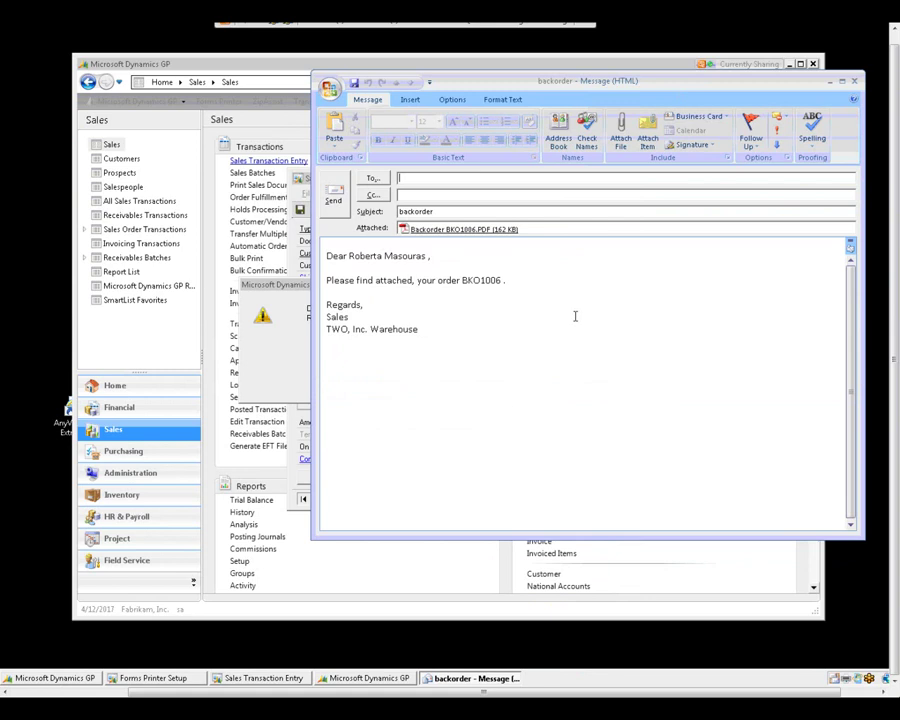
pyautogui.click(491, 315)
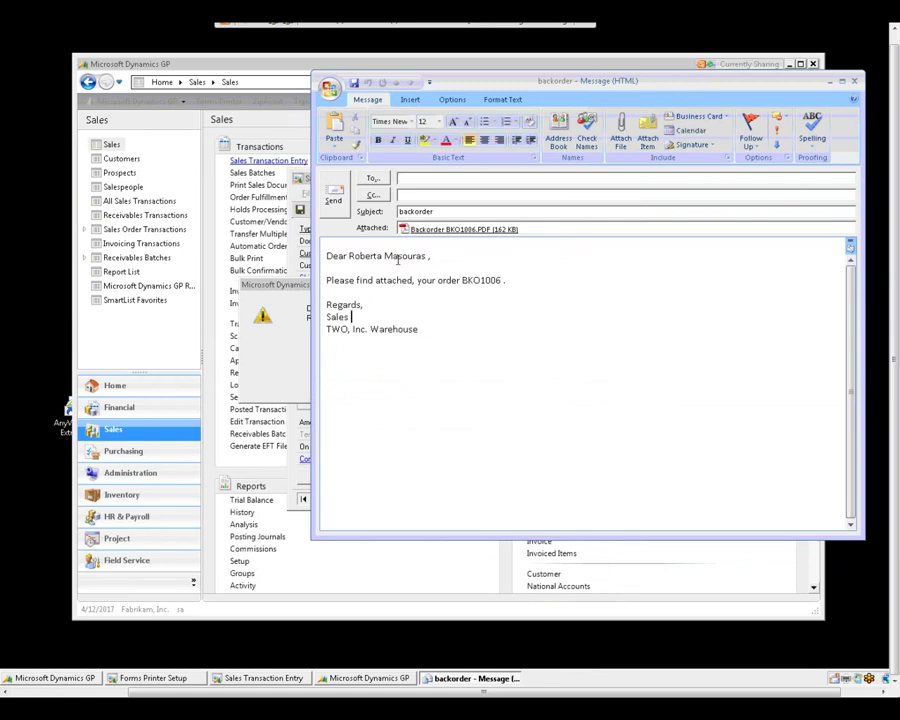
pyautogui.click(431, 256)
pyautogui.click(408, 180)
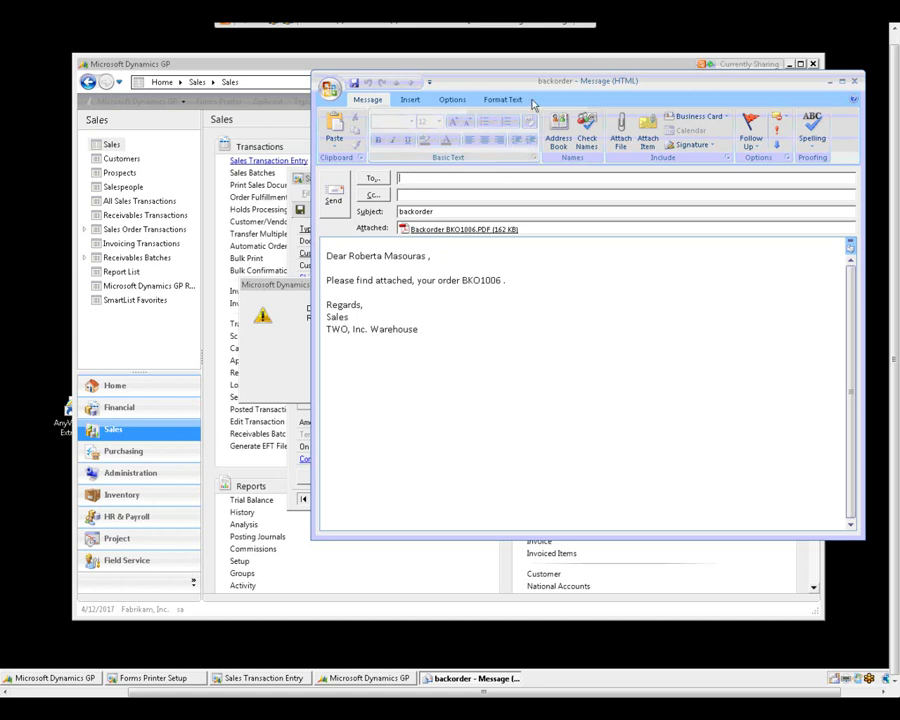
# - Move the e-mail aside, acknowledge the delivery summary message and cancel printing the delivery system error log
pyautogui.moveTo(561, 85); pyautogui.dragTo(608, 173)
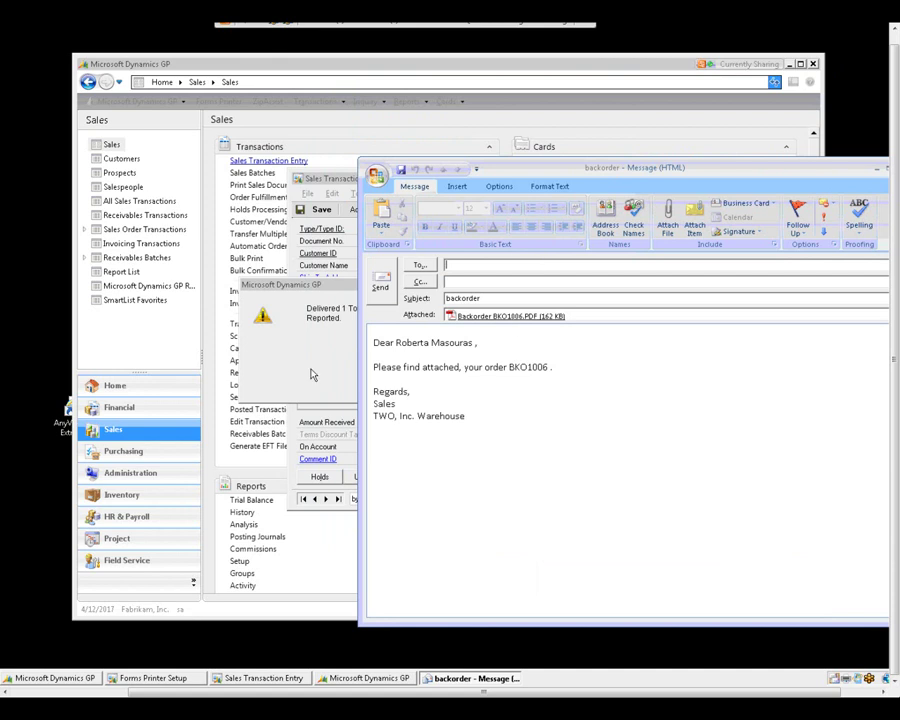
pyautogui.click(331, 331)
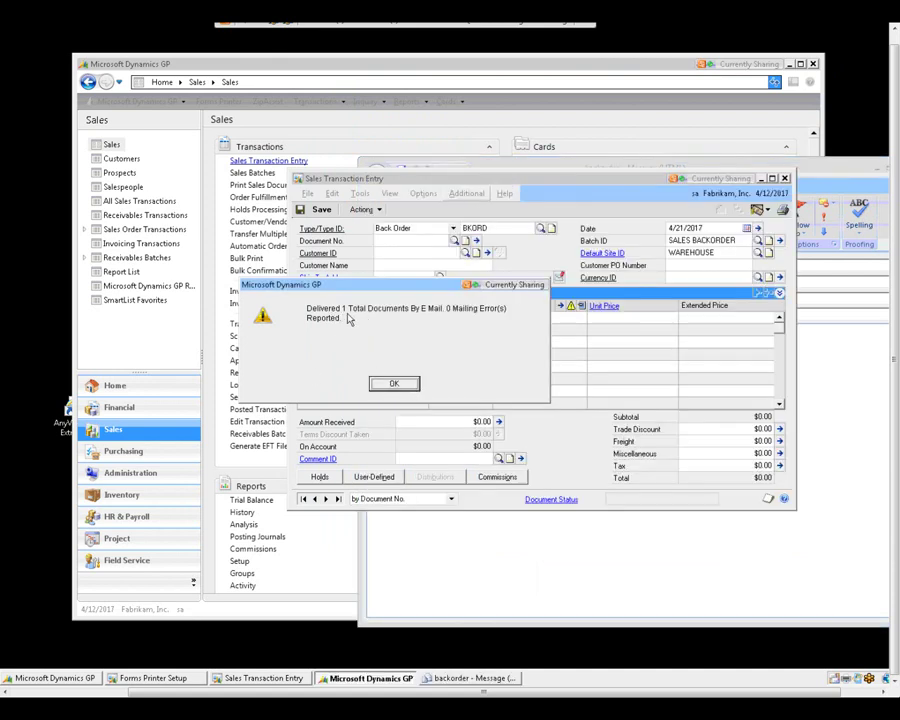
pyautogui.click(396, 385)
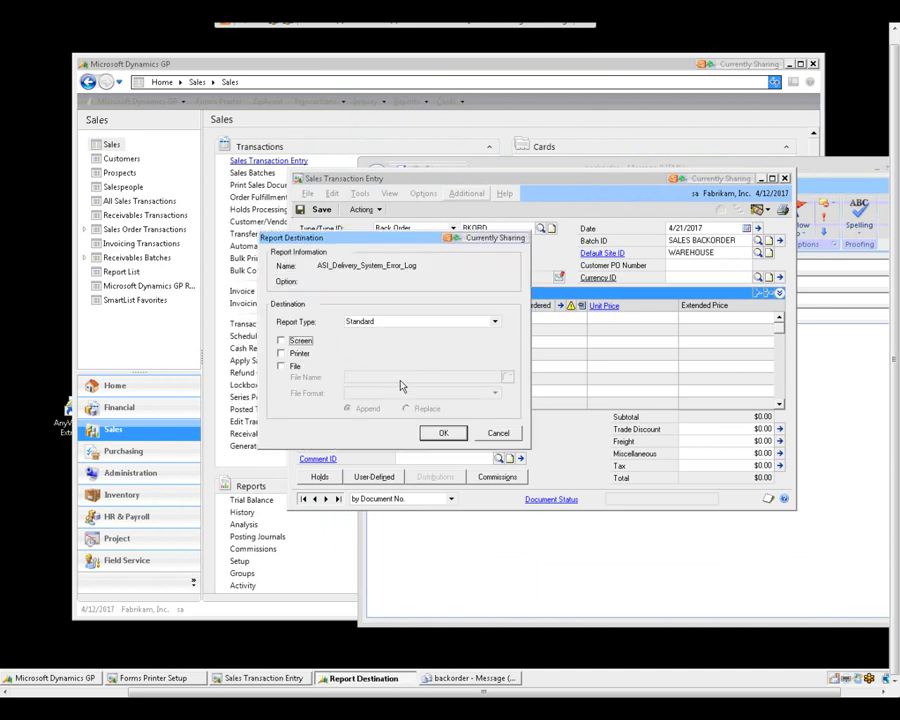
pyautogui.click(494, 435)
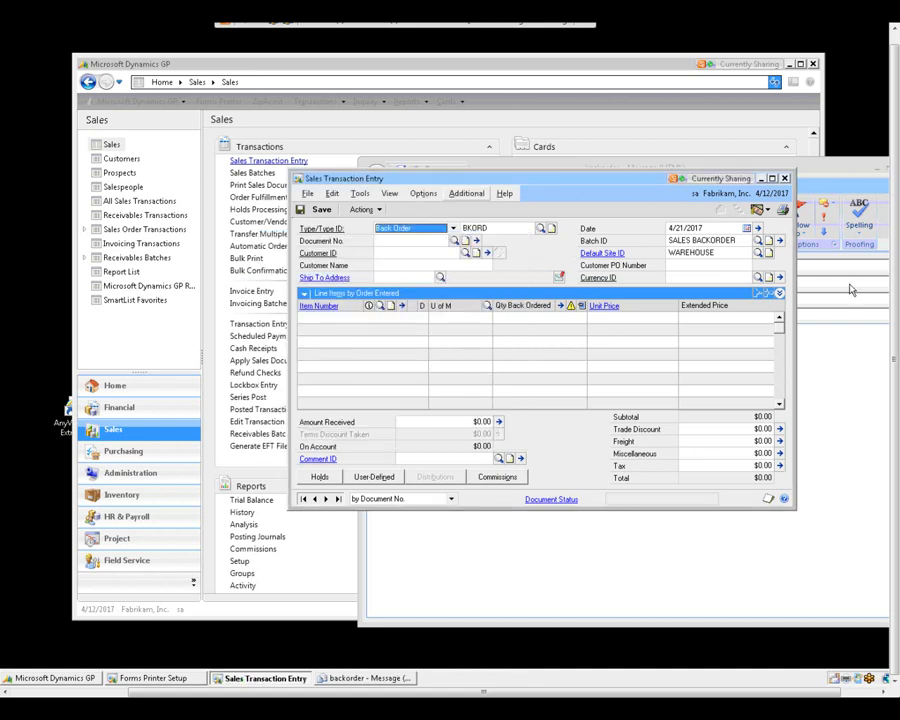
# - Close the generated backorder e-mail without sending it
pyautogui.click(850, 353)
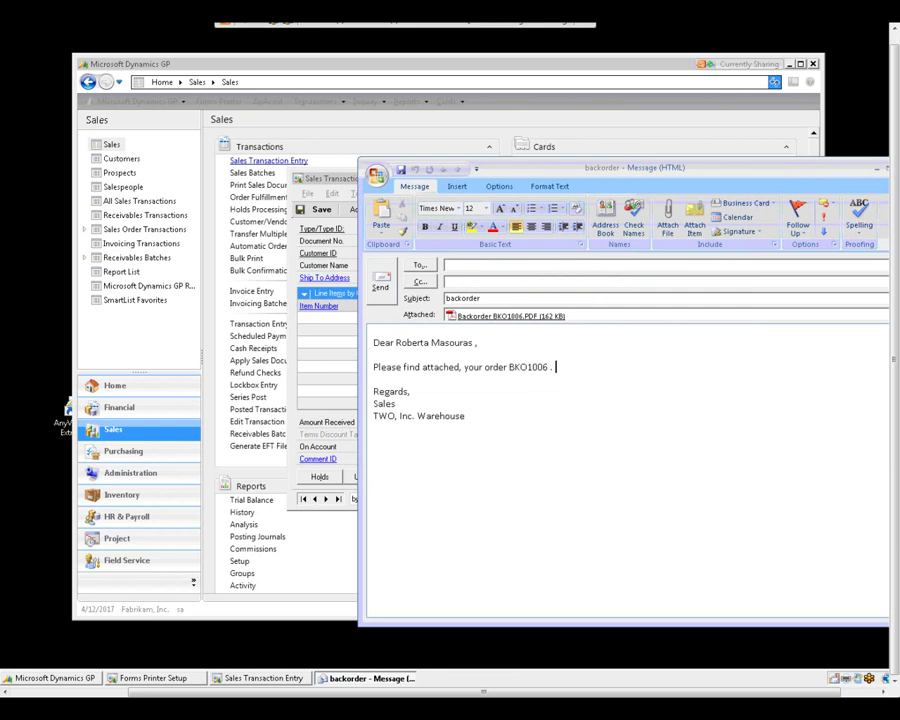
pyautogui.hotkey('alt', 'F4')
pyautogui.click(396, 373)
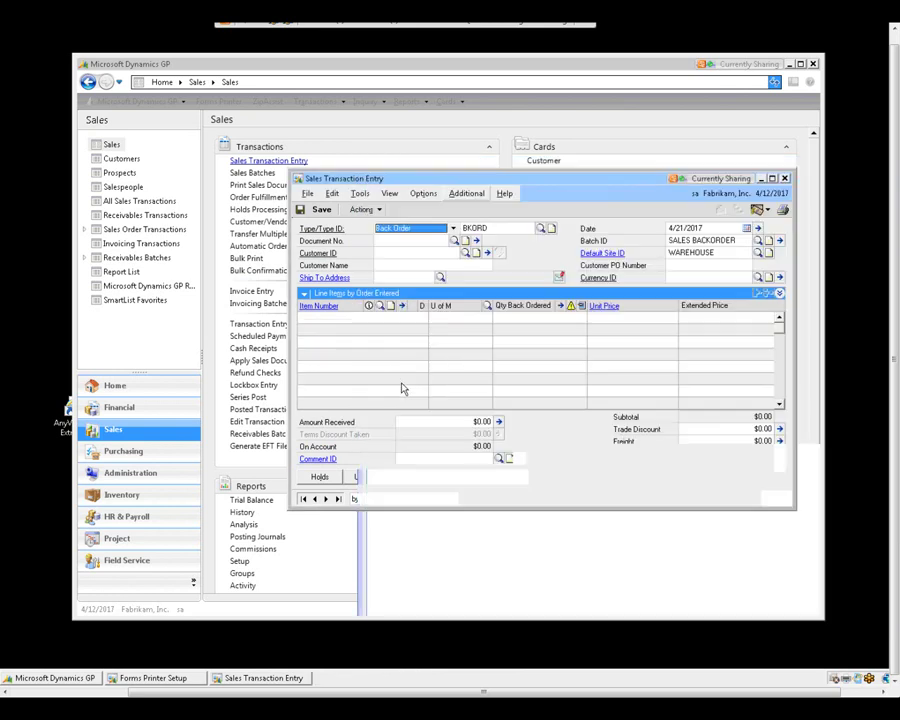
# - Return to Forms Printer Setup, expand SOP Orders Short Form Unposted down to Fabrikam's customer folders, and save the pending back order report changes
pyautogui.click(152, 678)
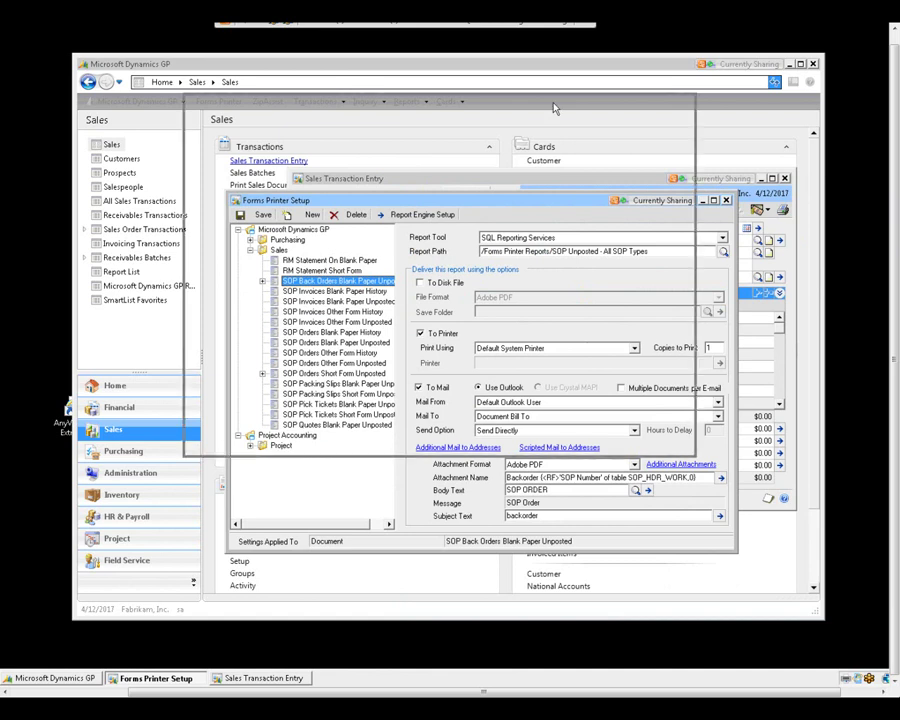
pyautogui.moveTo(599, 198); pyautogui.dragTo(554, 102)
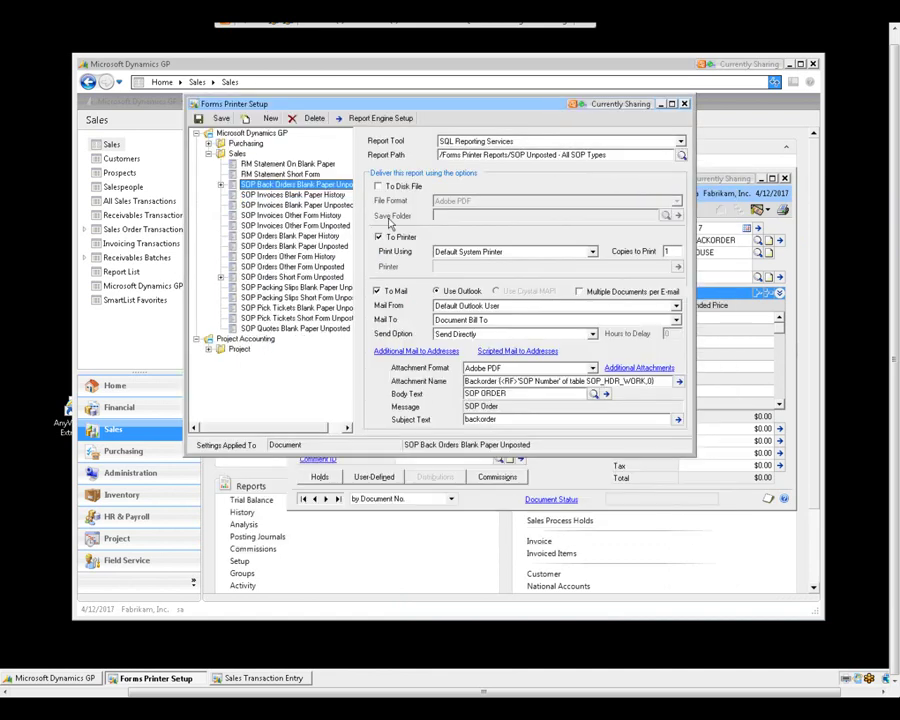
pyautogui.click(220, 187)
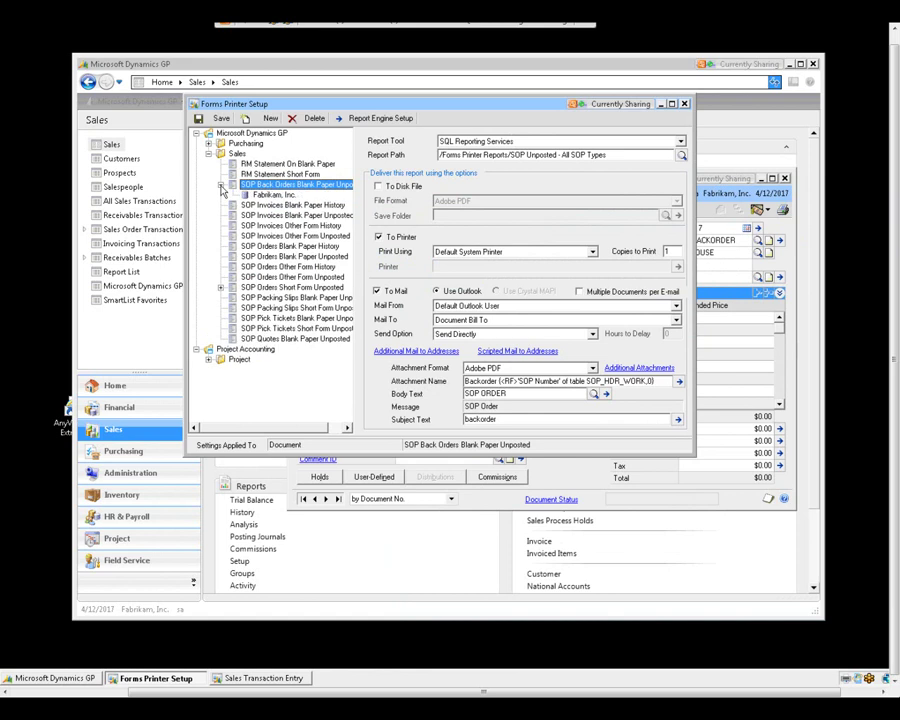
pyautogui.click(220, 287)
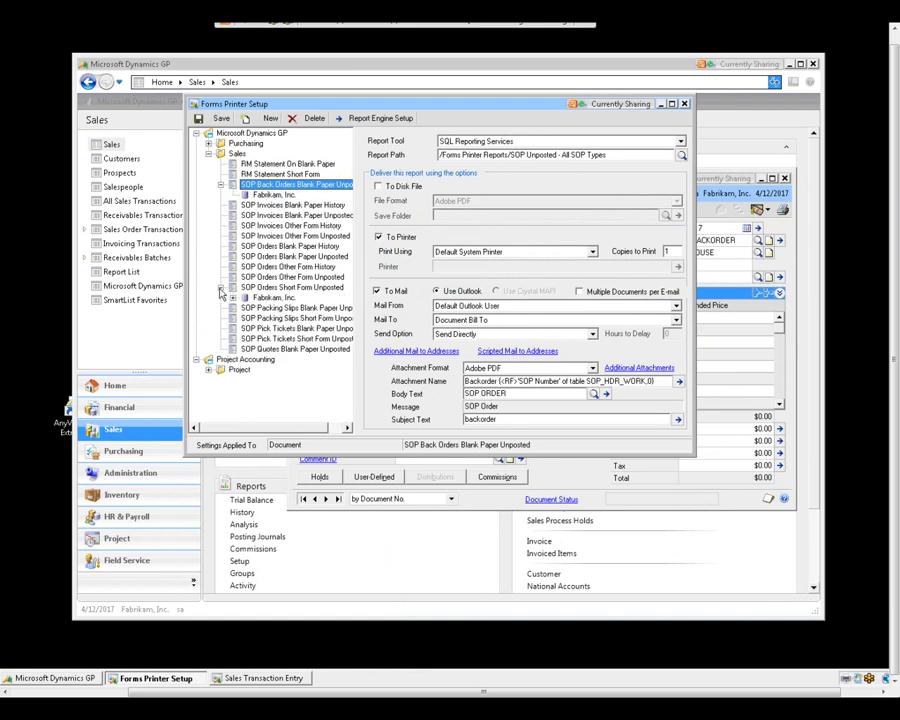
pyautogui.click(231, 298)
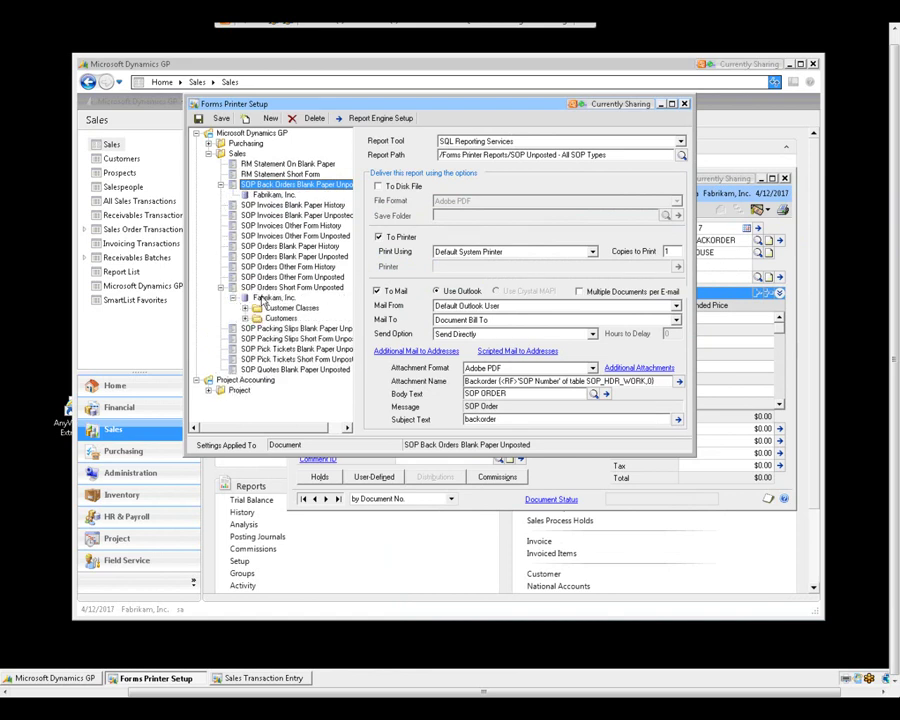
pyautogui.click(274, 294)
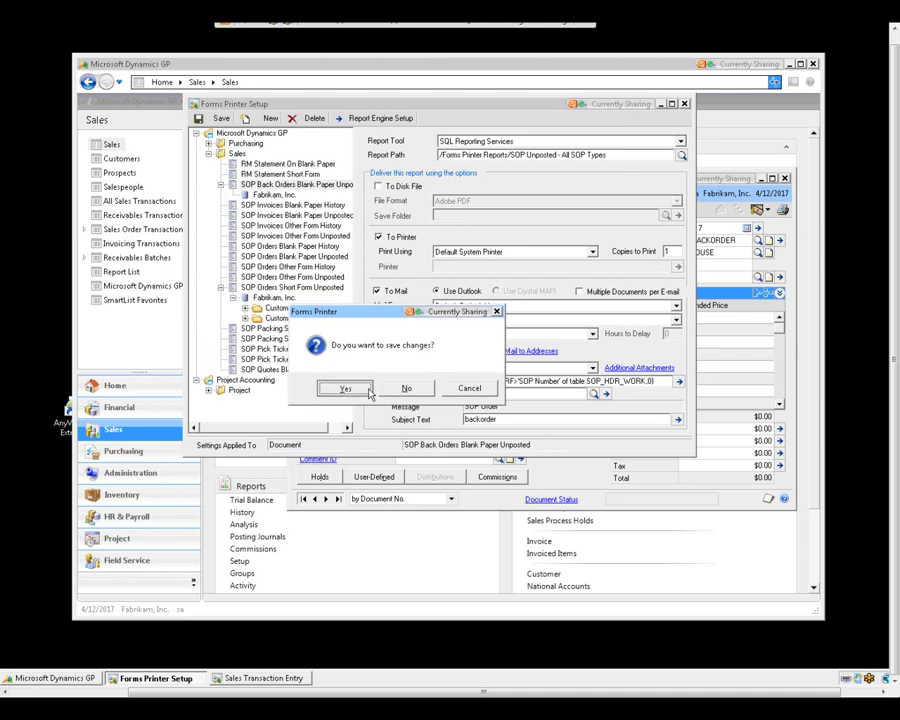
pyautogui.click(358, 391)
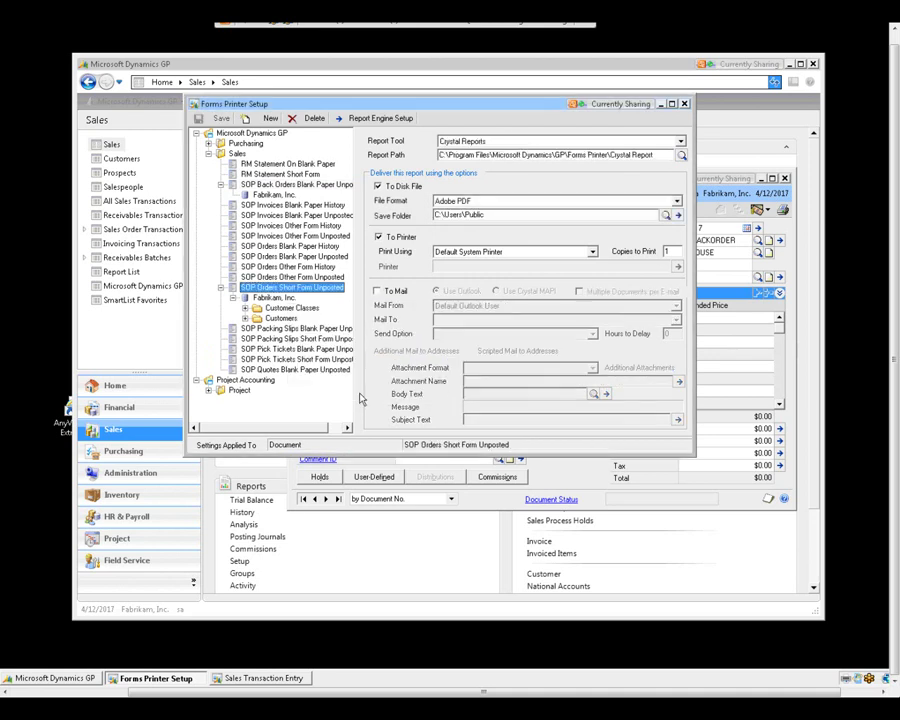
# - Compare the document-level delivery settings of SOP Orders Short Form Unposted with its Fabrikam, Inc. company-level settings
pyautogui.click(262, 298)
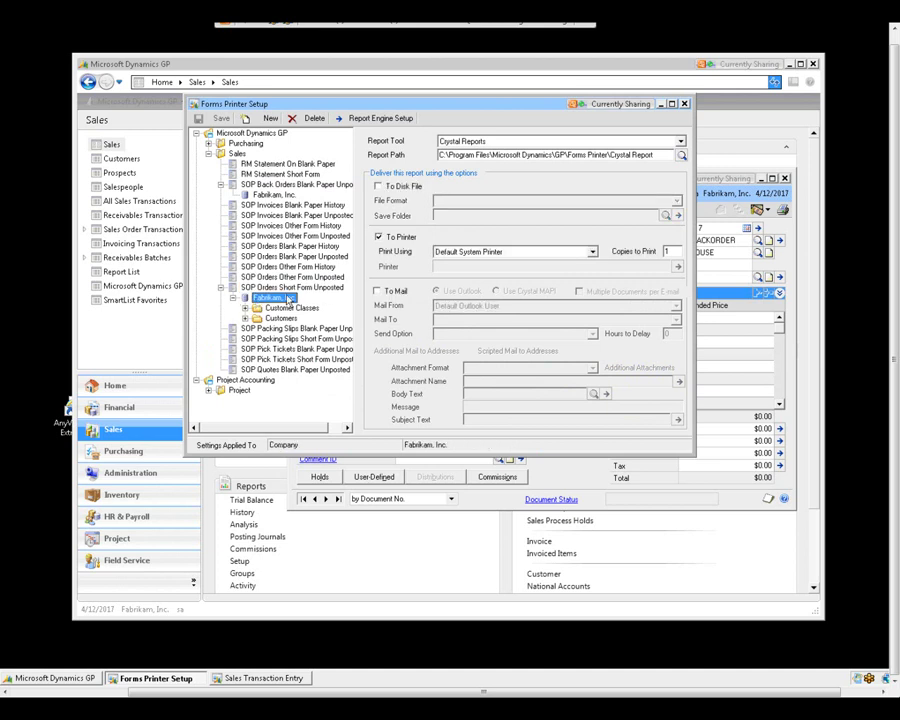
pyautogui.press('Up')
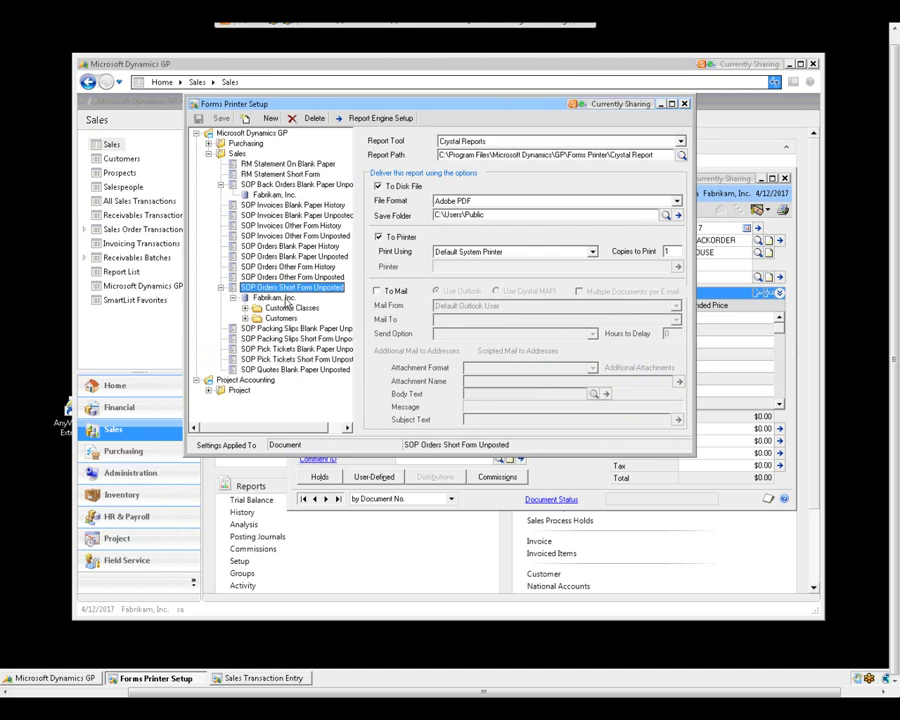
pyautogui.click(278, 300)
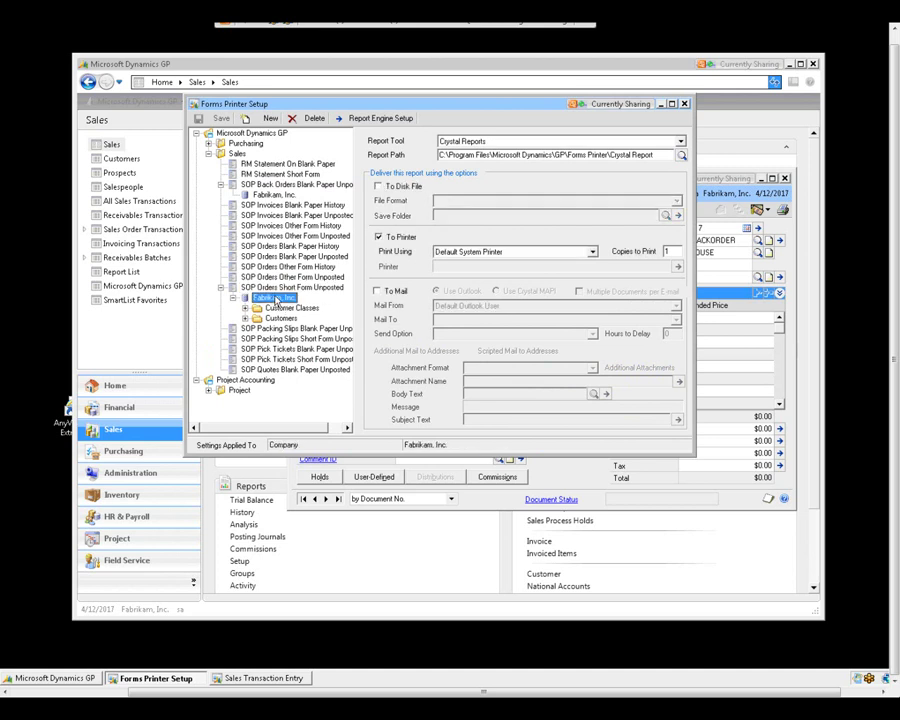
pyautogui.click(246, 287)
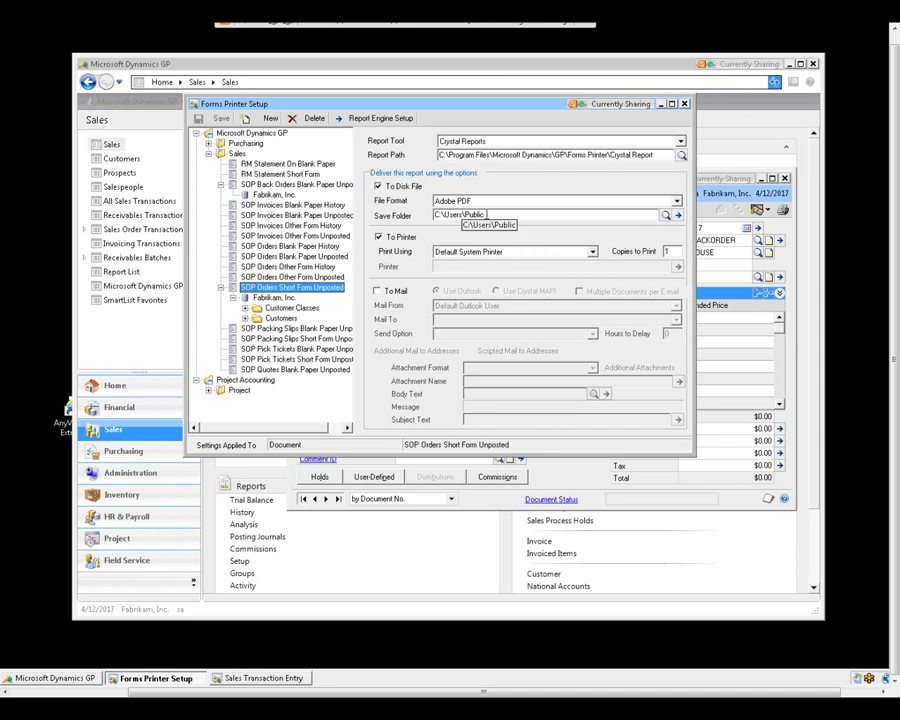
pyautogui.click(489, 213)
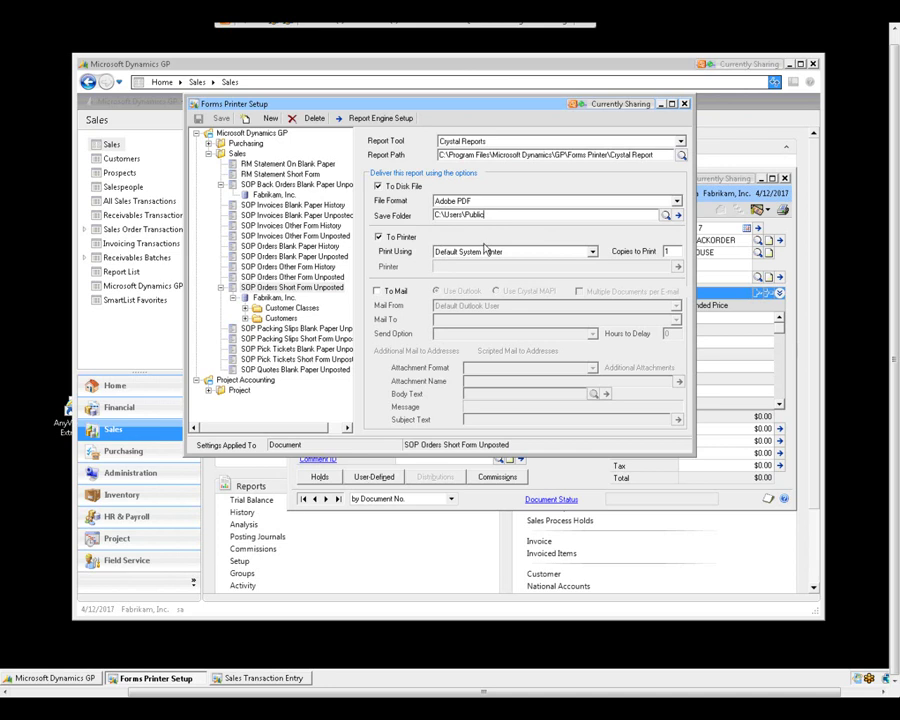
pyautogui.click(274, 300)
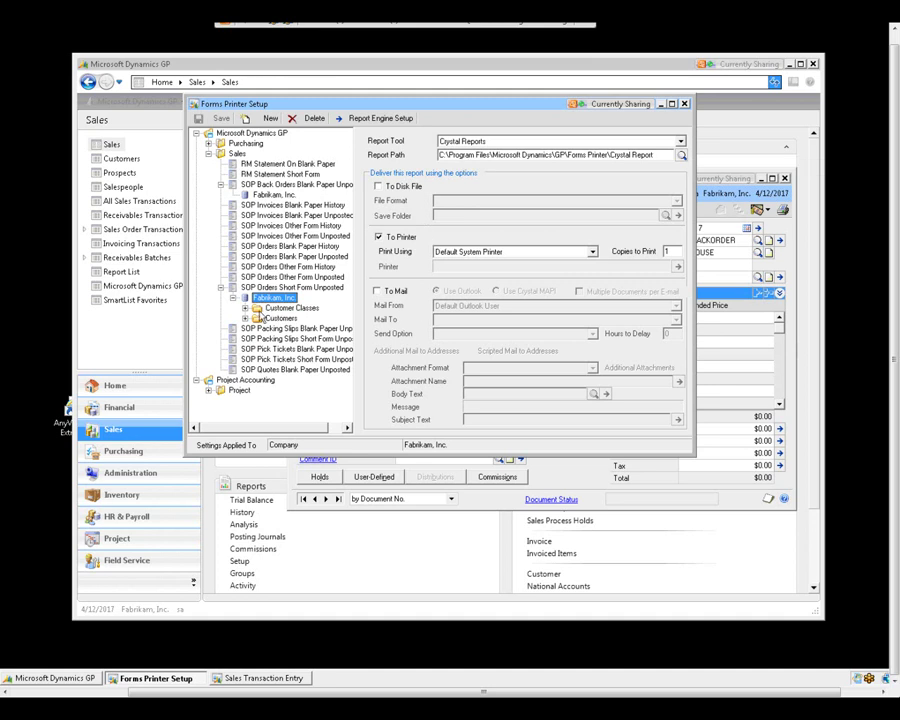
# - Review the SOP Orders Short Form Unposted settings for the Australian customers class and the customer Aaron Fitz Electrical
pyautogui.doubleClick(288, 308)
pyautogui.click(293, 319)
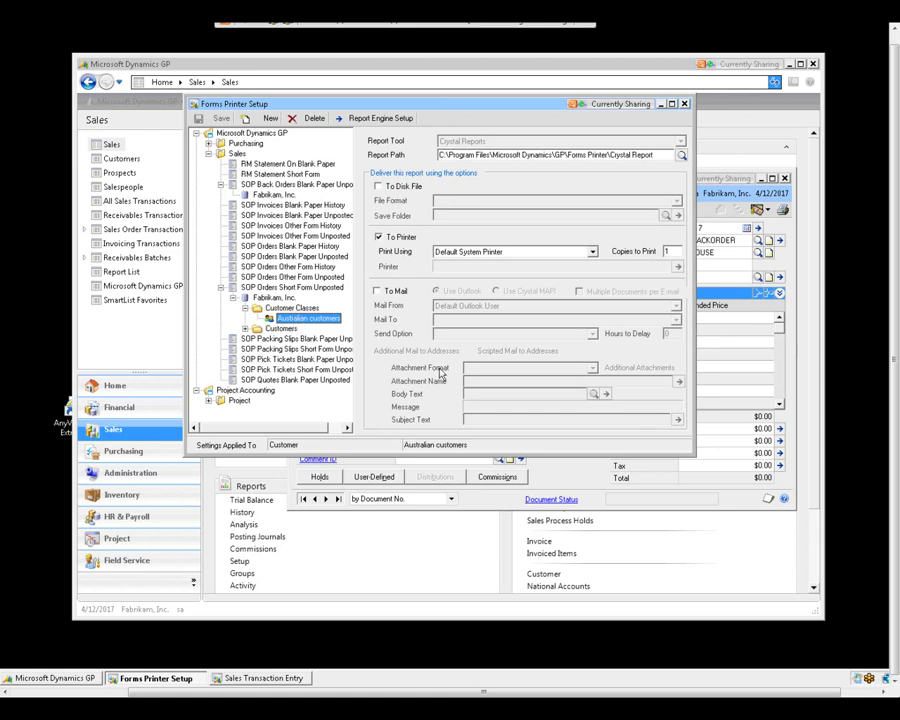
pyautogui.click(245, 329)
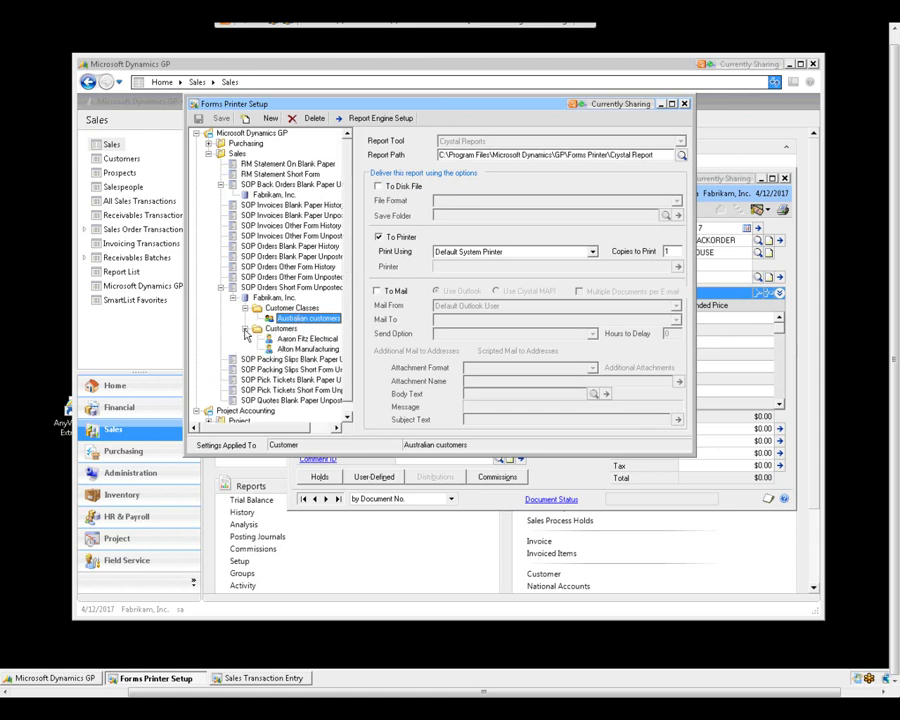
pyautogui.click(280, 329)
pyautogui.click(290, 339)
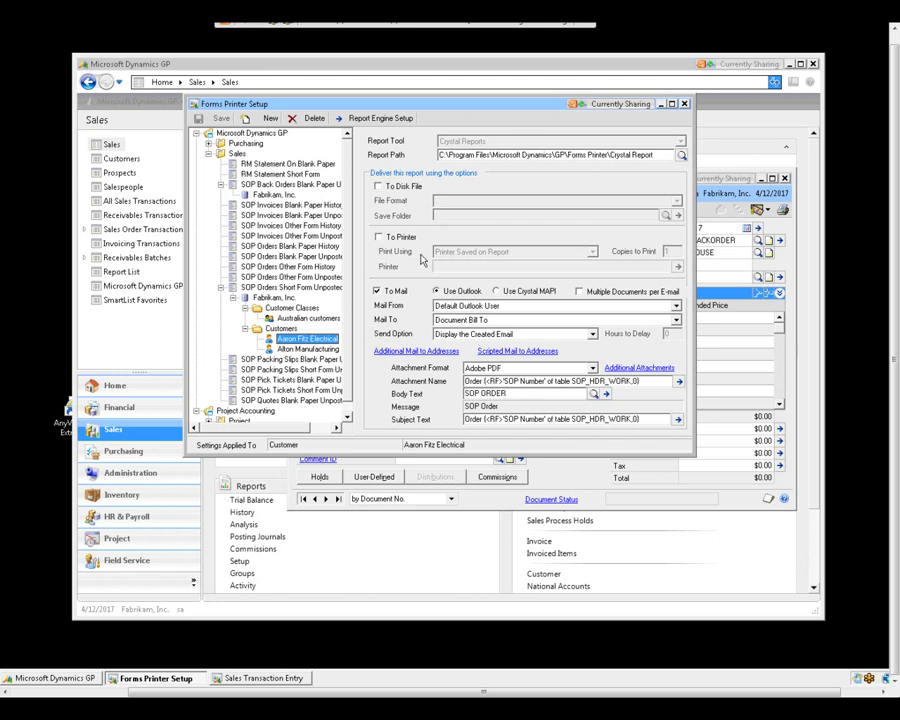
# - Review the delivery settings and Crystal Reports template path for the customer Alton Manufacturing
pyautogui.click(300, 348)
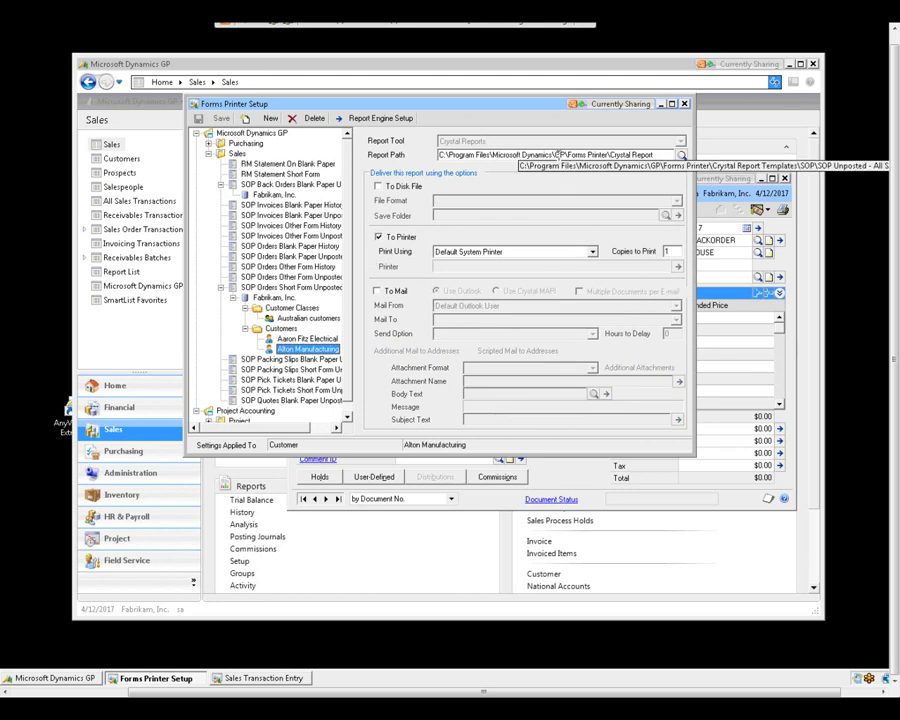
pyautogui.moveTo(556, 155); pyautogui.dragTo(663, 153)
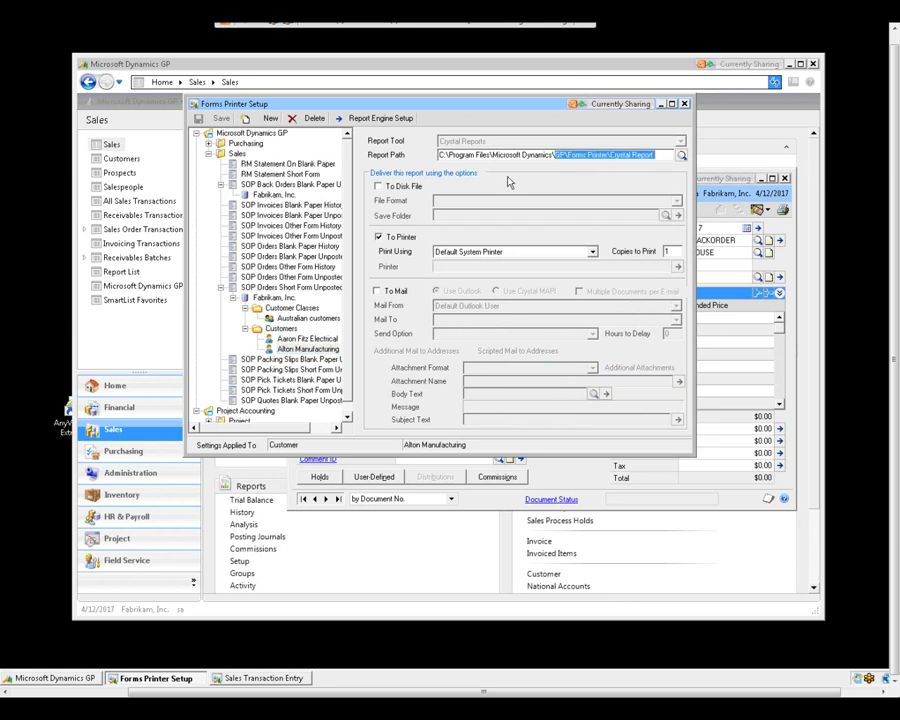
pyautogui.click(480, 155)
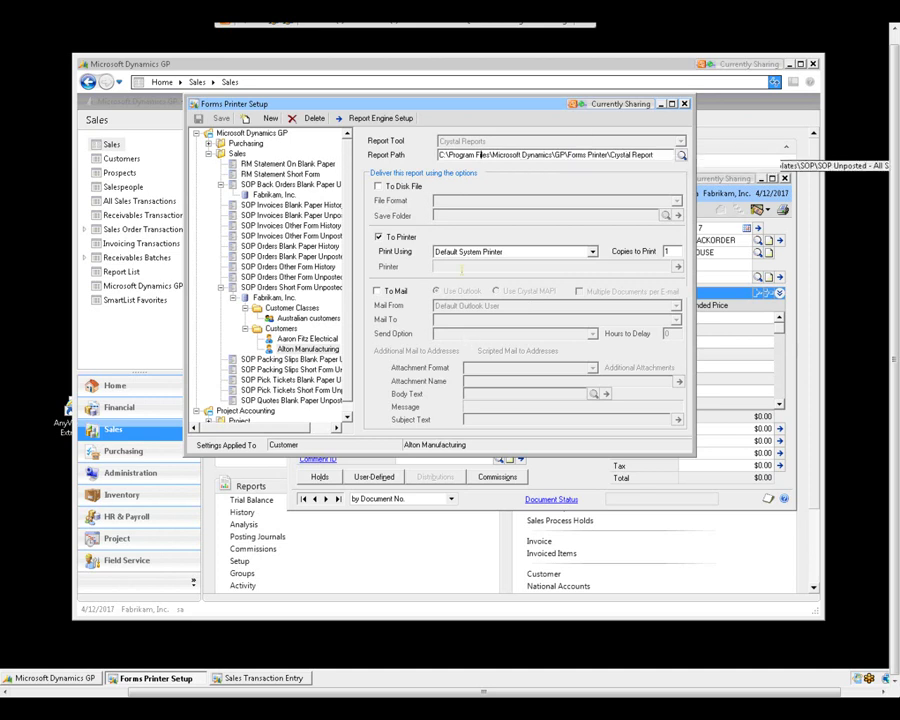
# - Include a new Microsoft Dynamics GP report from the Purchasing series, POP History Purchase Order Rollup Blank Form, and save it
pyautogui.click(268, 118)
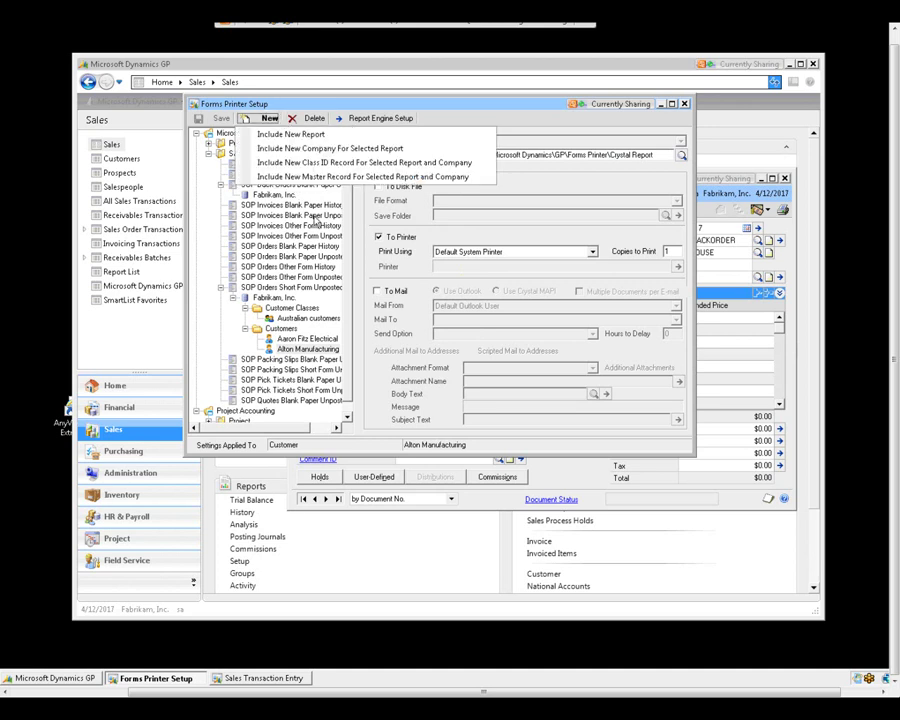
pyautogui.click(304, 136)
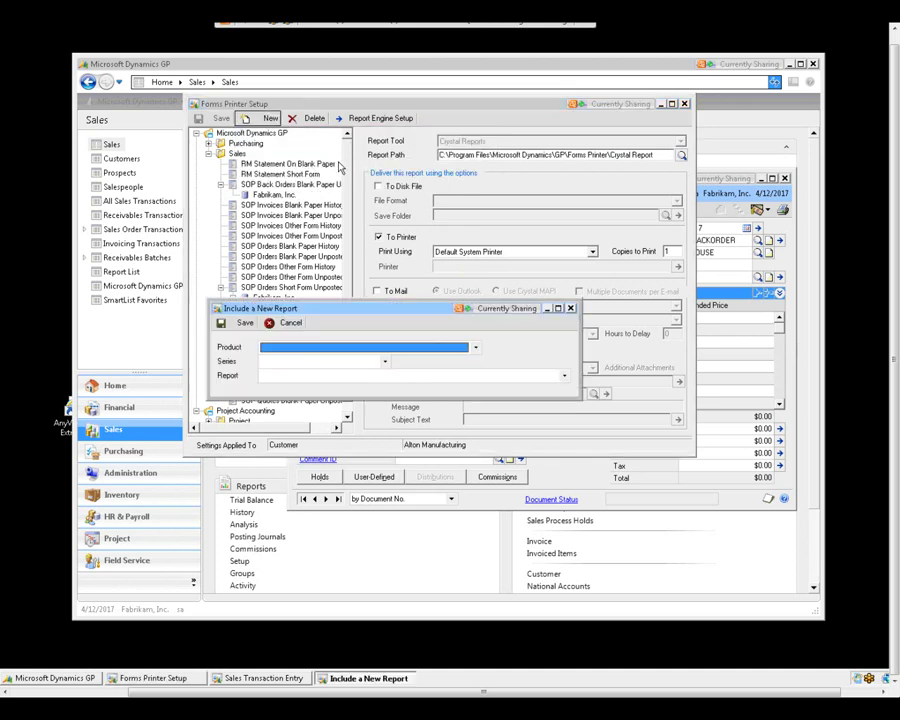
pyautogui.click(474, 349)
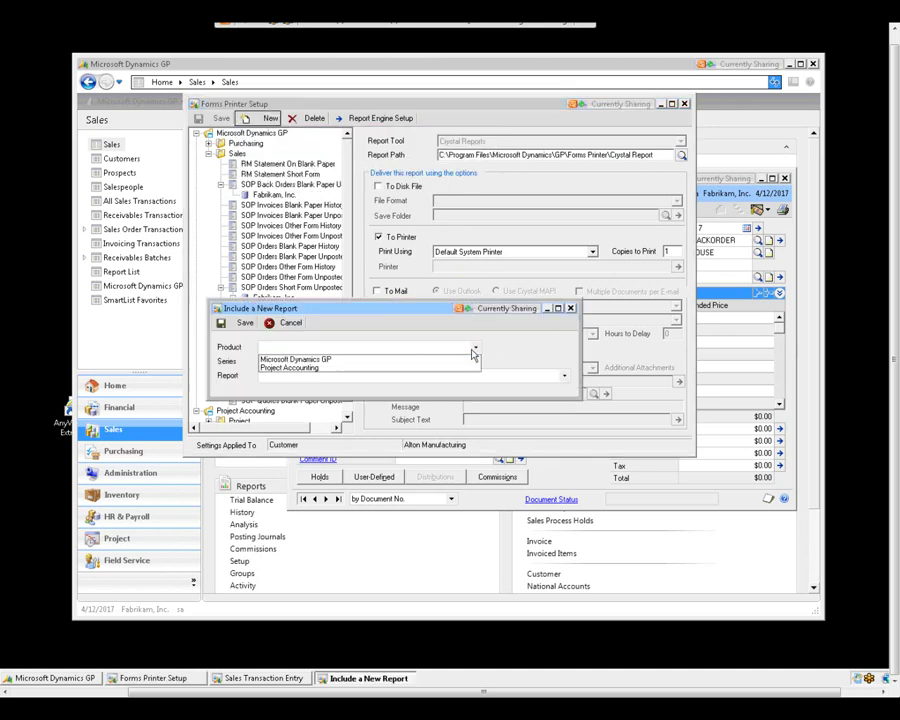
pyautogui.click(309, 360)
pyautogui.click(326, 362)
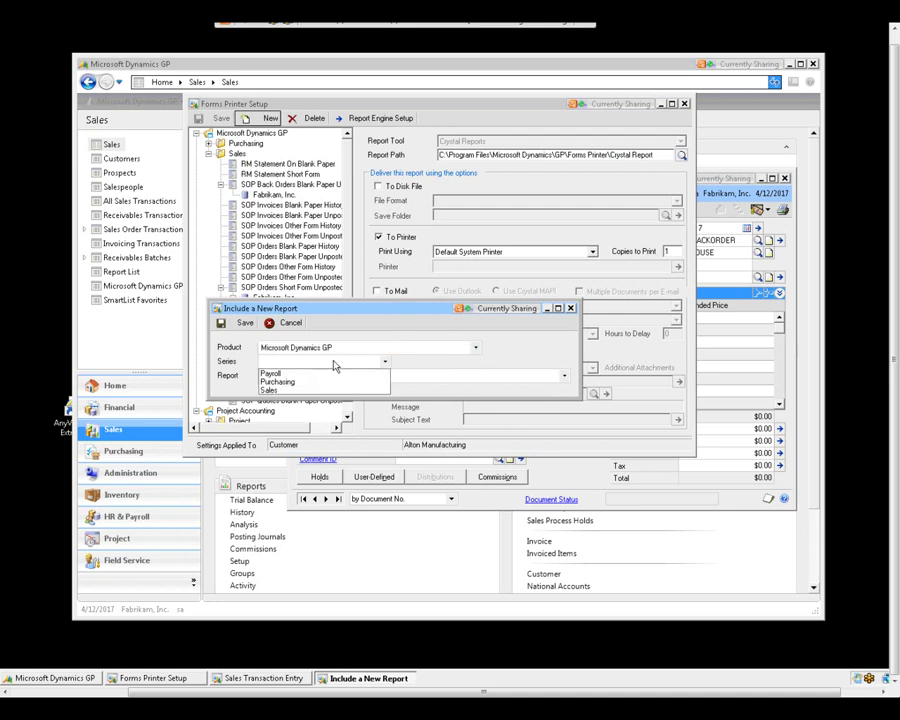
pyautogui.click(278, 382)
pyautogui.click(564, 377)
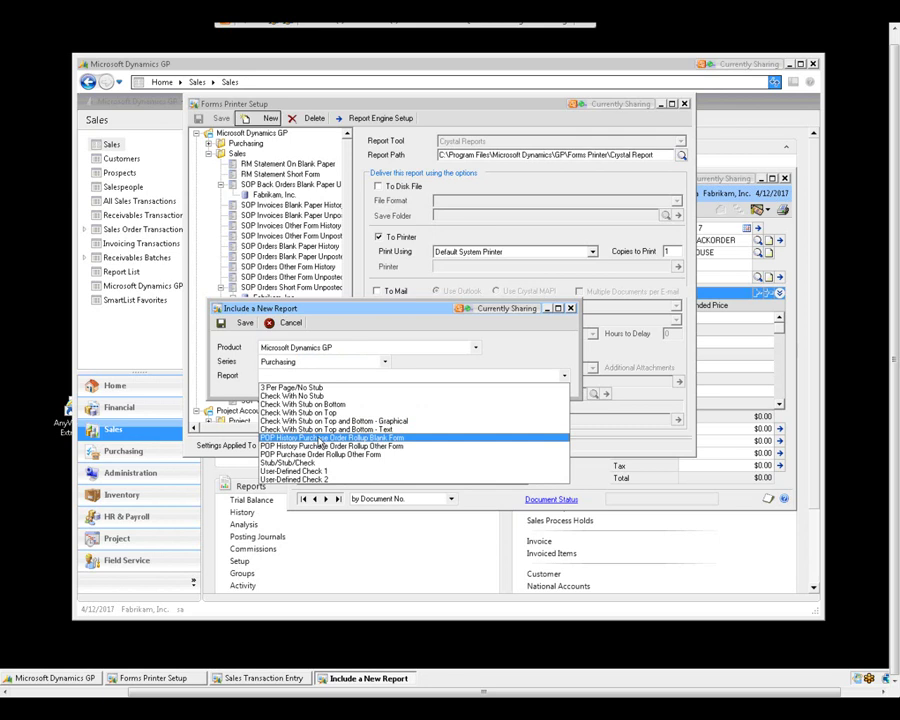
pyautogui.click(320, 438)
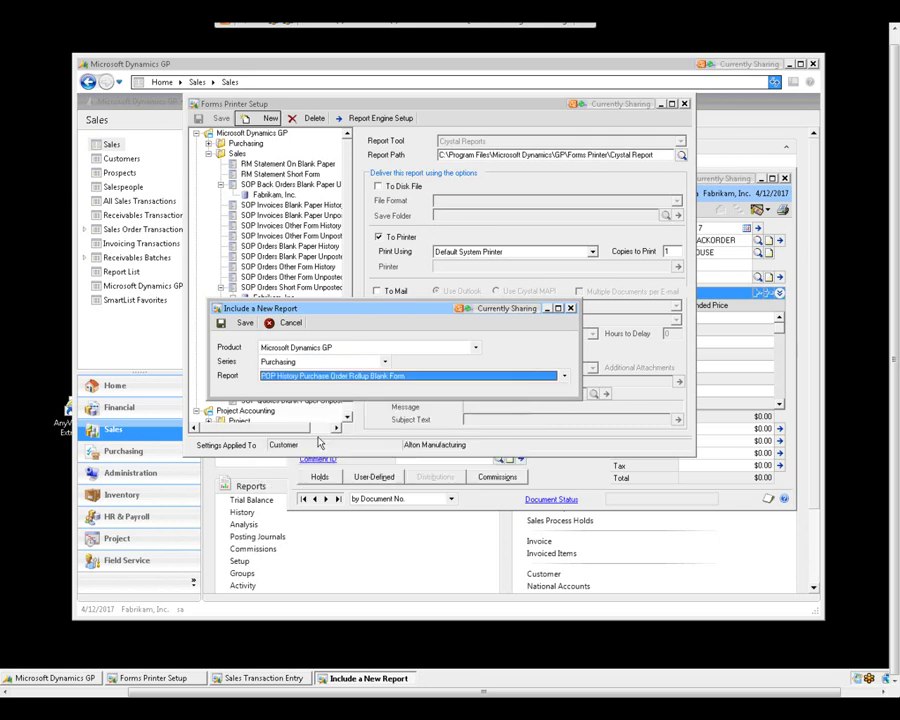
pyautogui.click(243, 323)
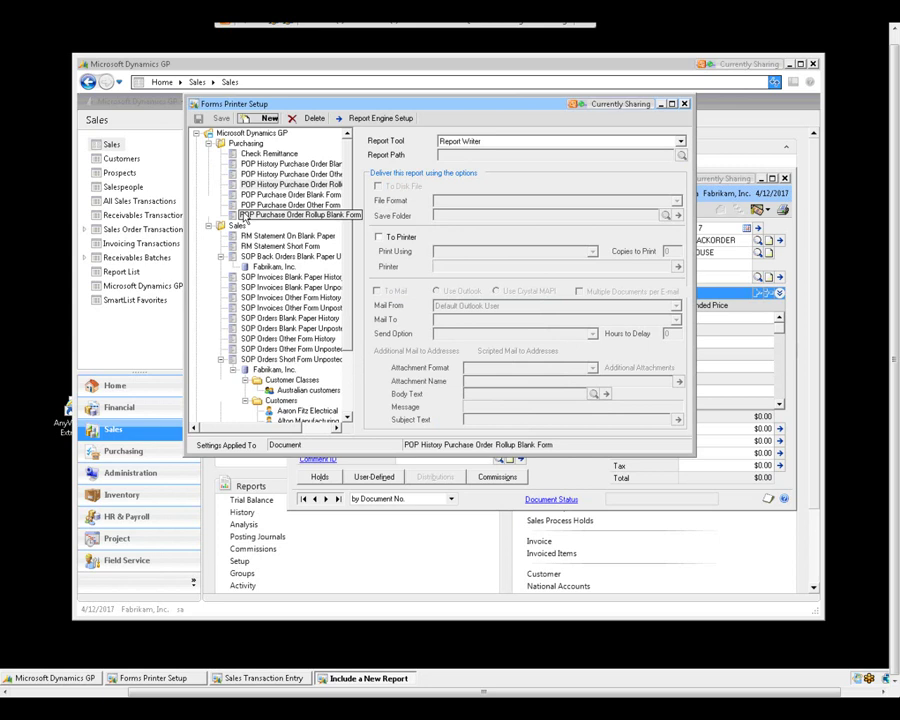
# - Set the new report's tool to SQL Reporting Services, assign POP History Purchase Order from Forms Printer Reports, and save the setup
pyautogui.click(680, 141)
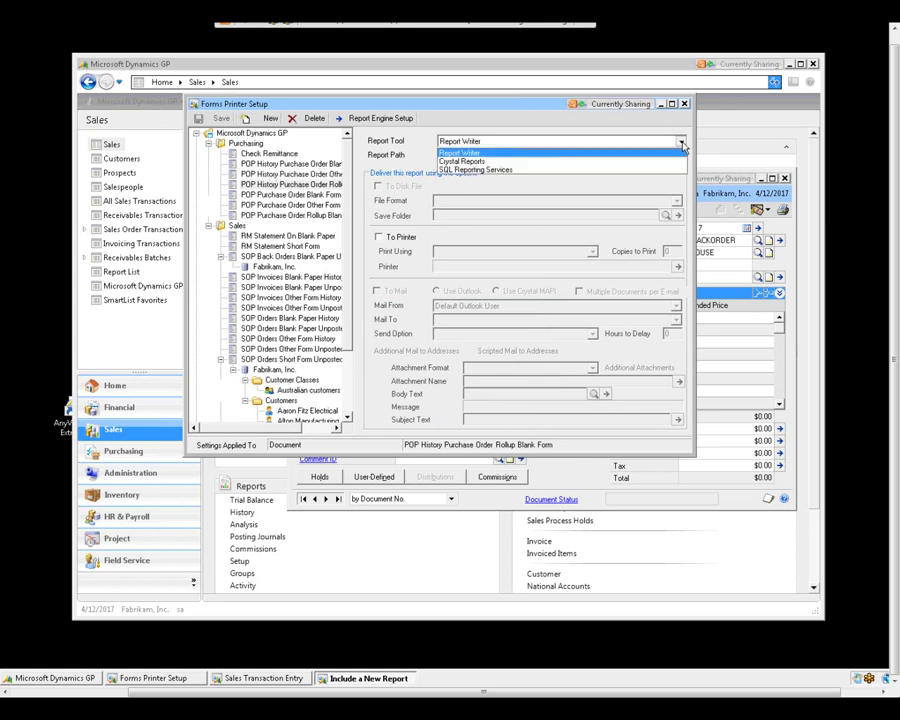
pyautogui.click(505, 169)
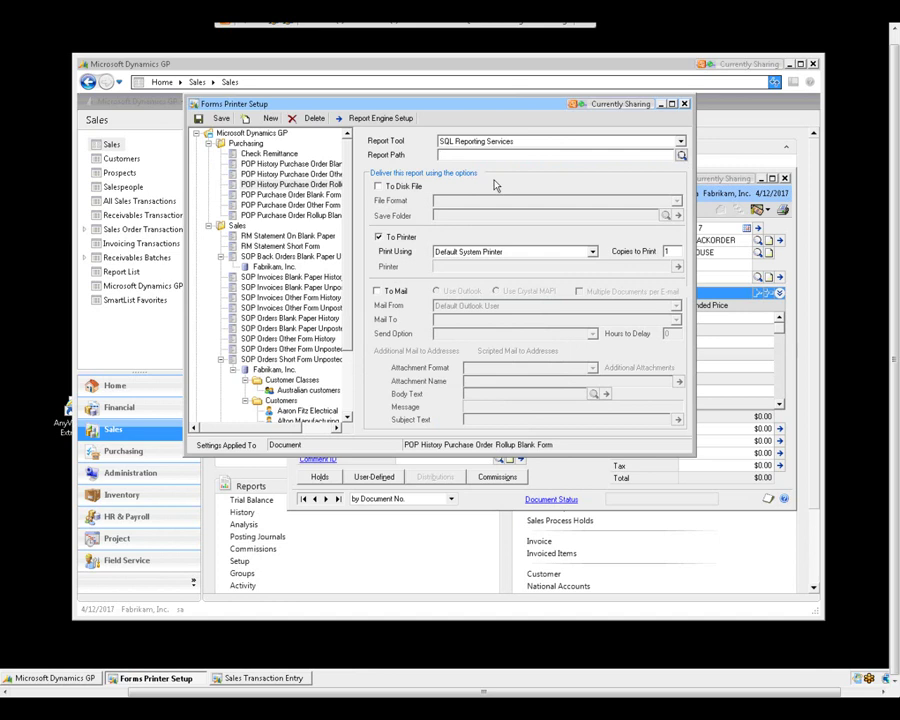
pyautogui.click(681, 155)
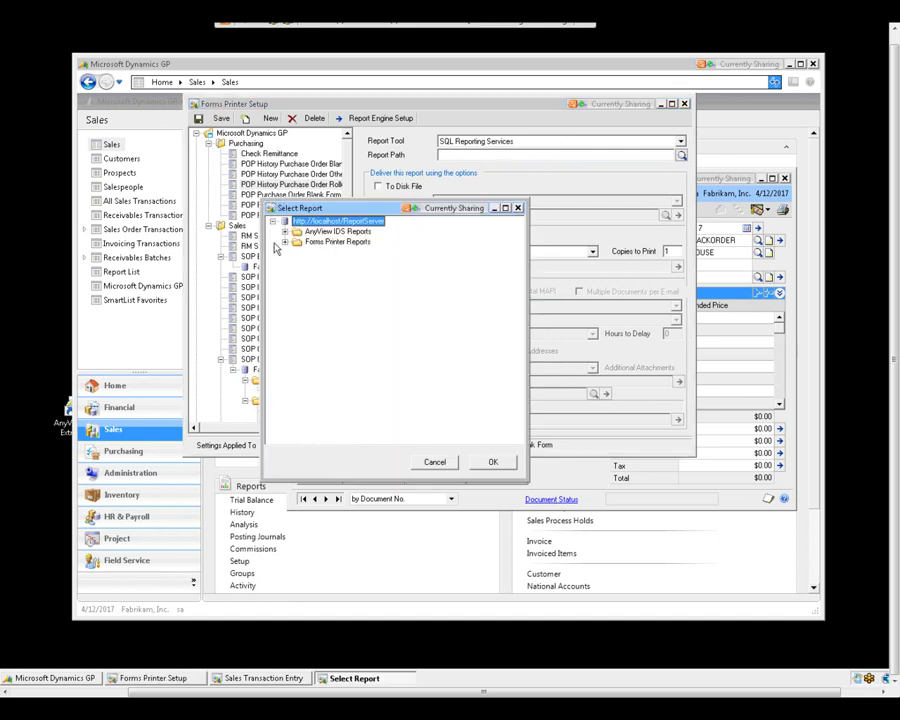
pyautogui.click(285, 243)
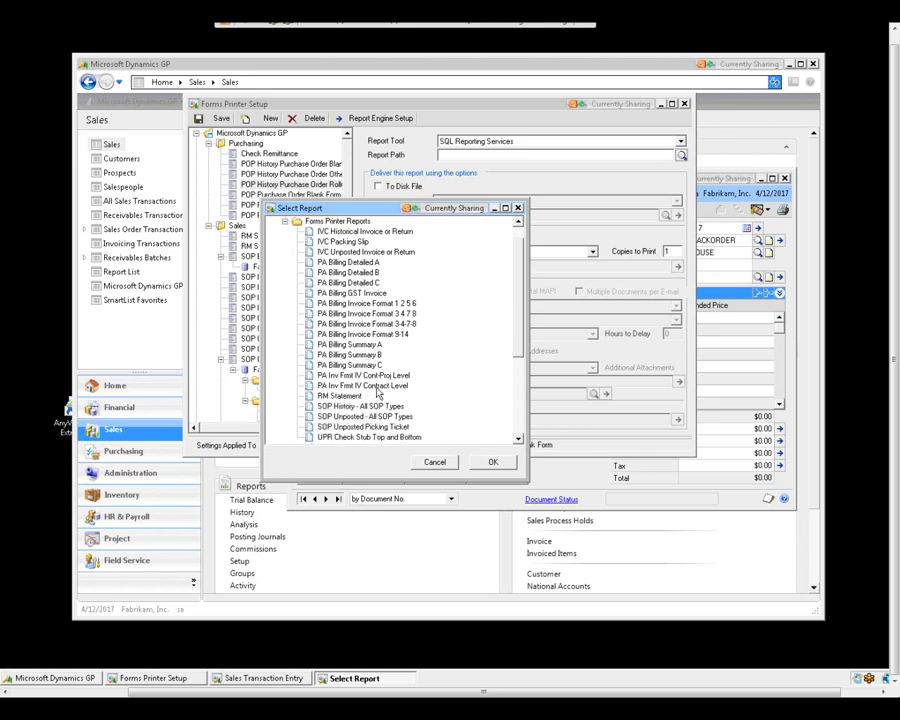
pyautogui.click(355, 357)
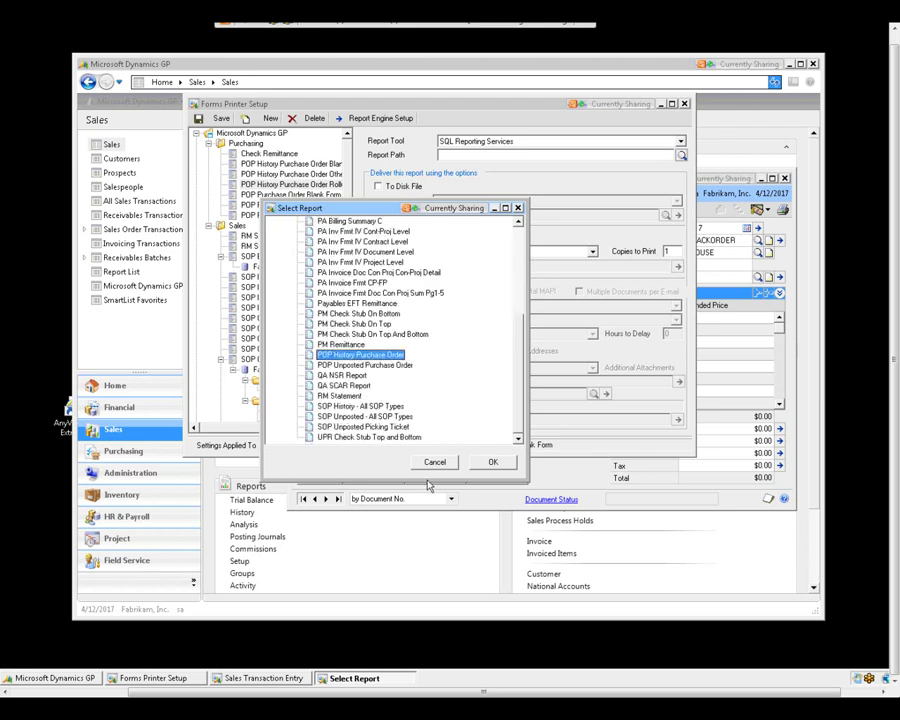
pyautogui.click(497, 461)
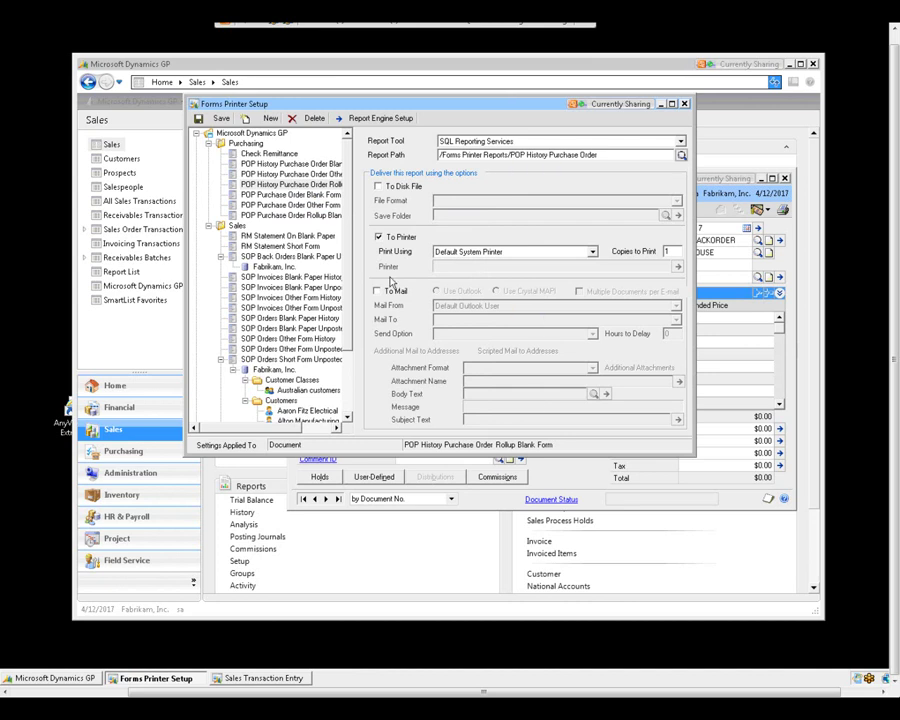
pyautogui.click(217, 118)
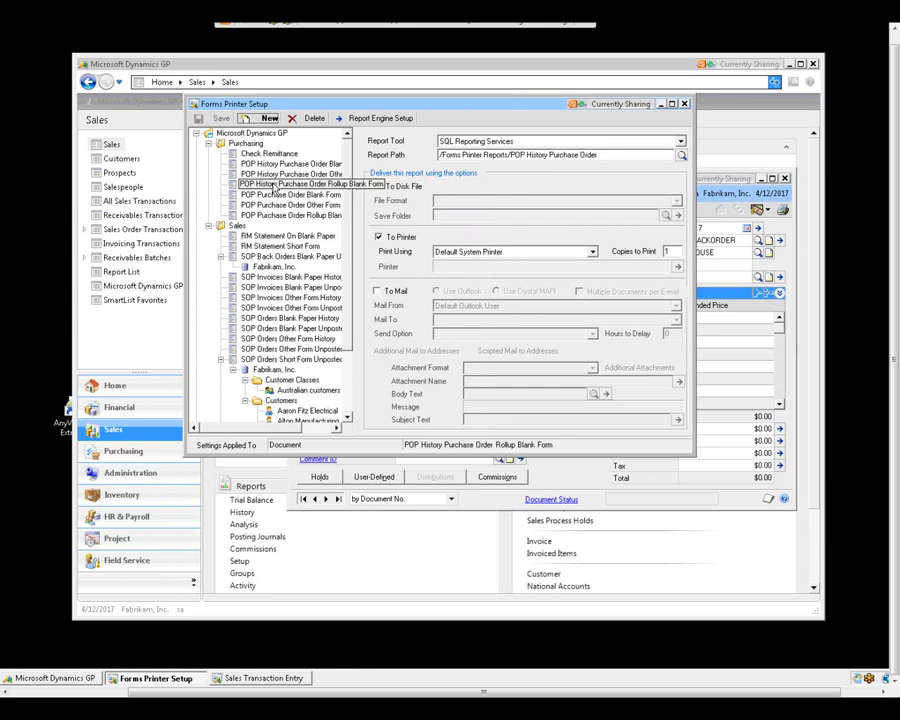
# - Include Fabrikam, Inc. as a new company for the POP History Purchase Order Rollup Blank Form report and save it
pyautogui.click(268, 118)
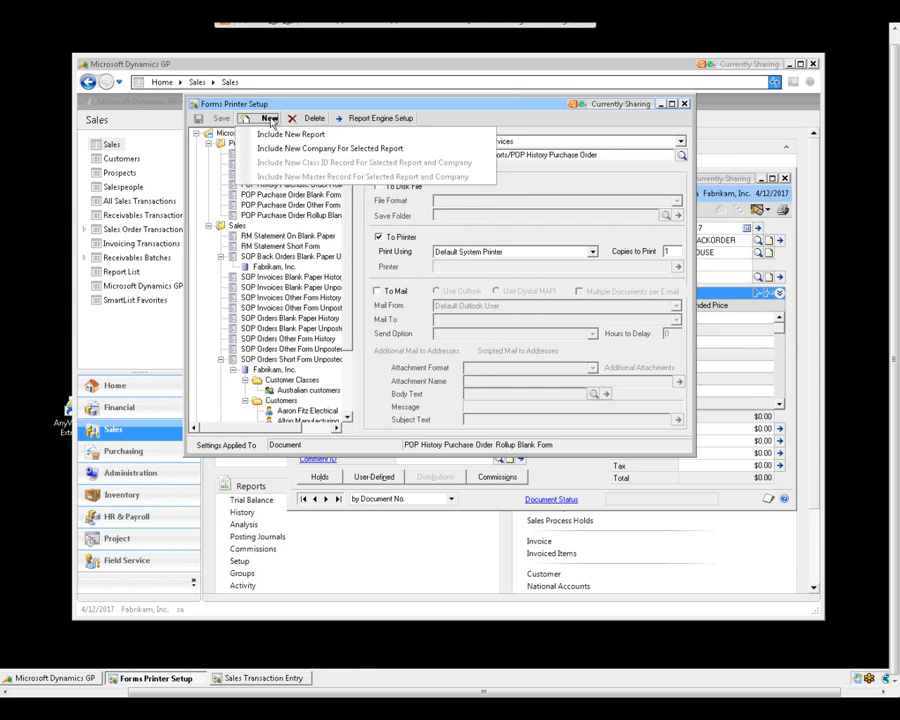
pyautogui.click(287, 148)
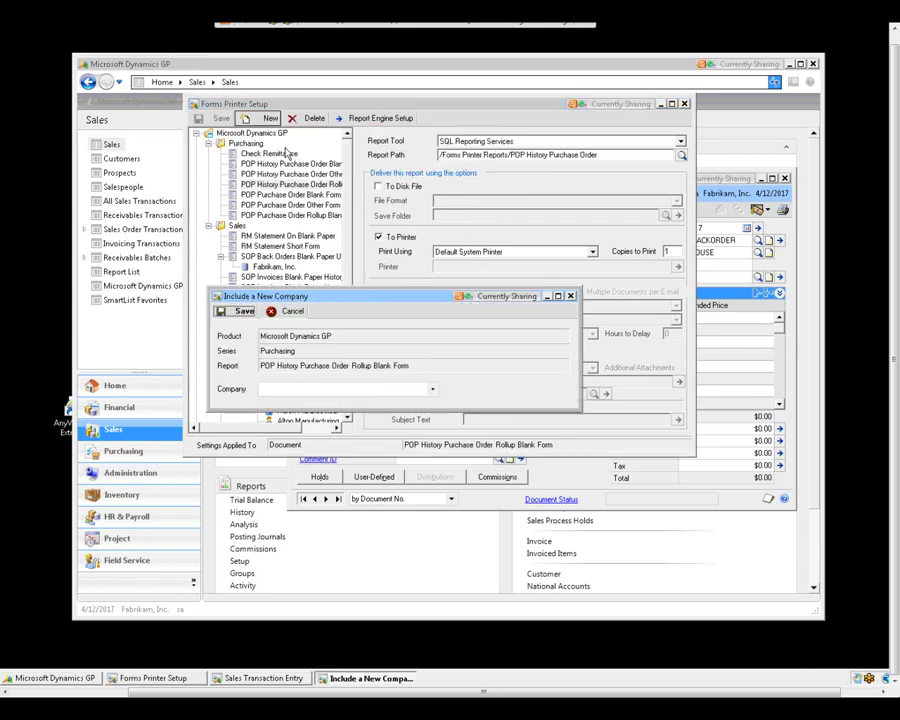
pyautogui.click(415, 390)
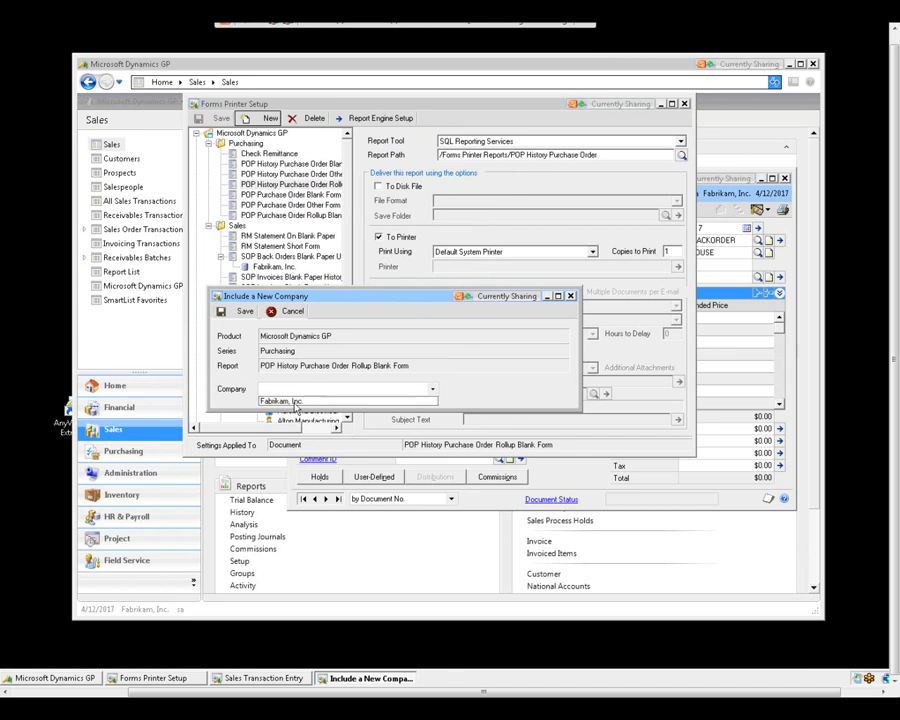
pyautogui.click(290, 401)
pyautogui.click(245, 312)
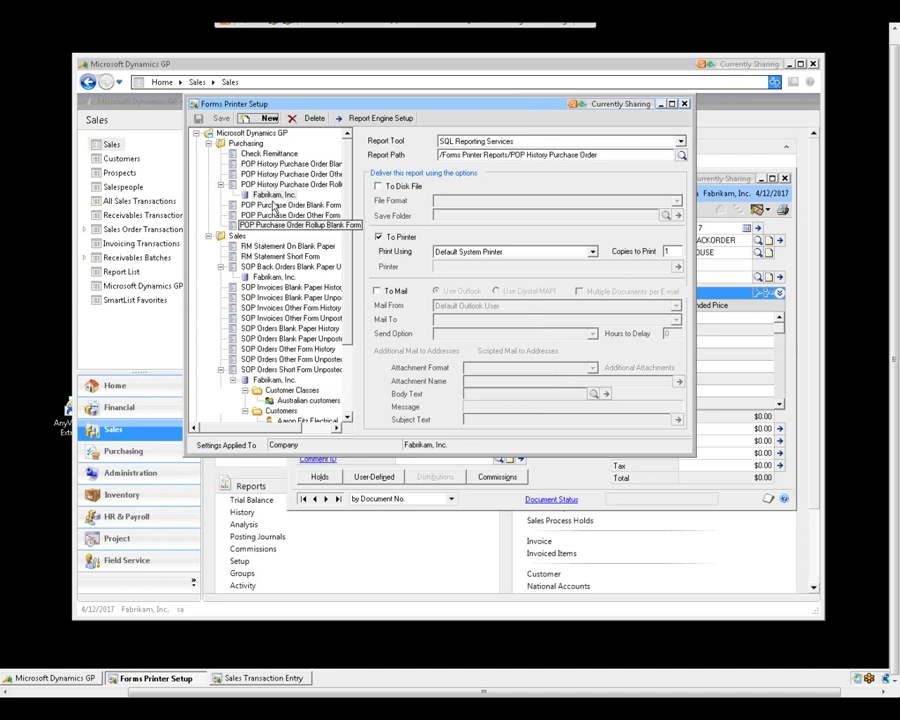
# - Start a new master record for Fabrikam, Inc. under that report and look up the vendor Allenson Properties
pyautogui.click(270, 194)
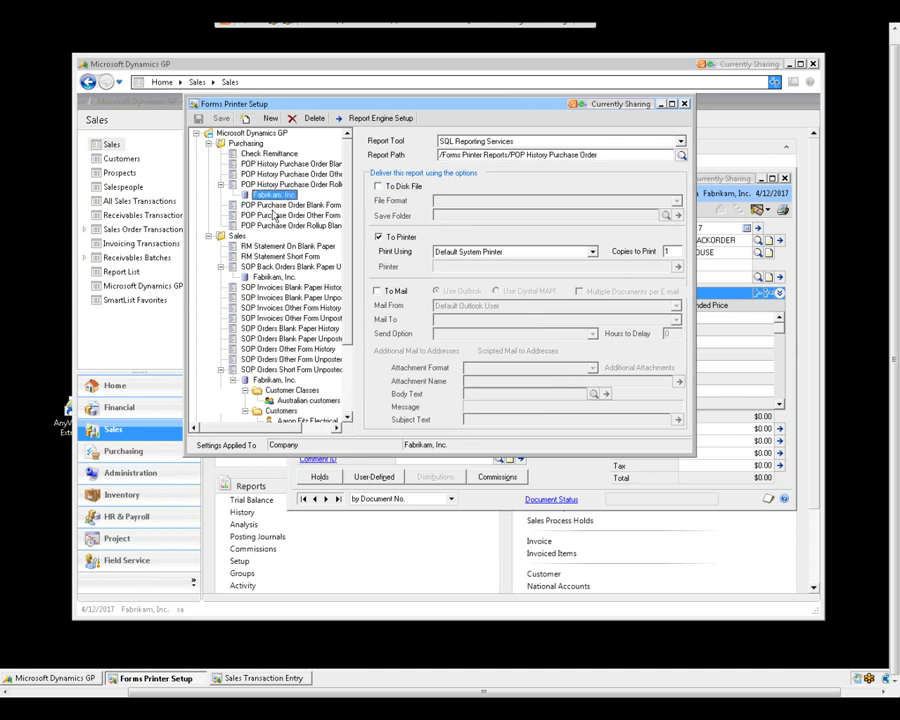
pyautogui.click(278, 121)
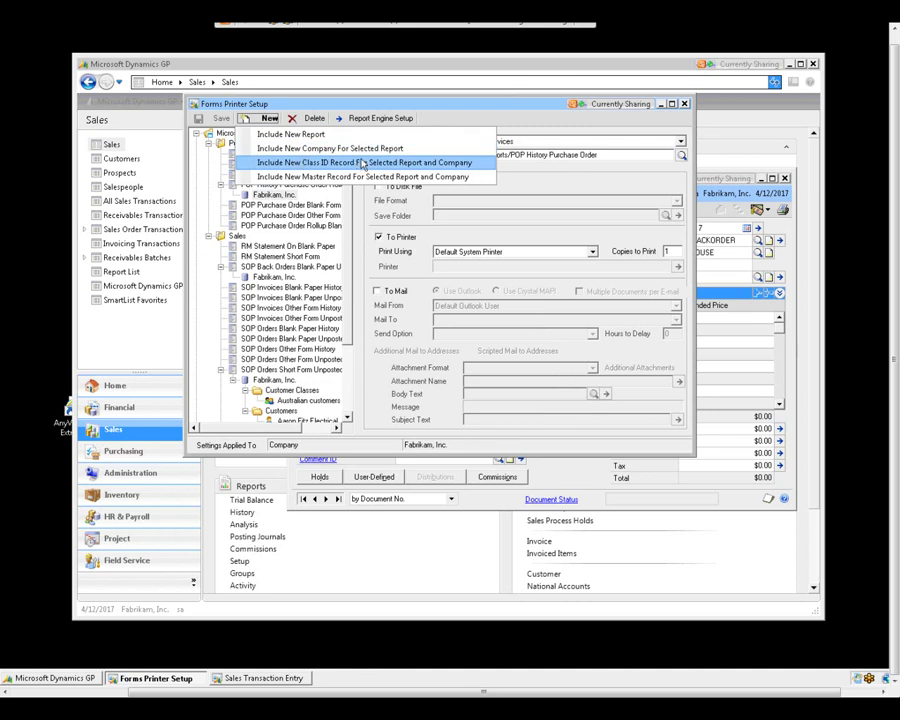
pyautogui.click(300, 176)
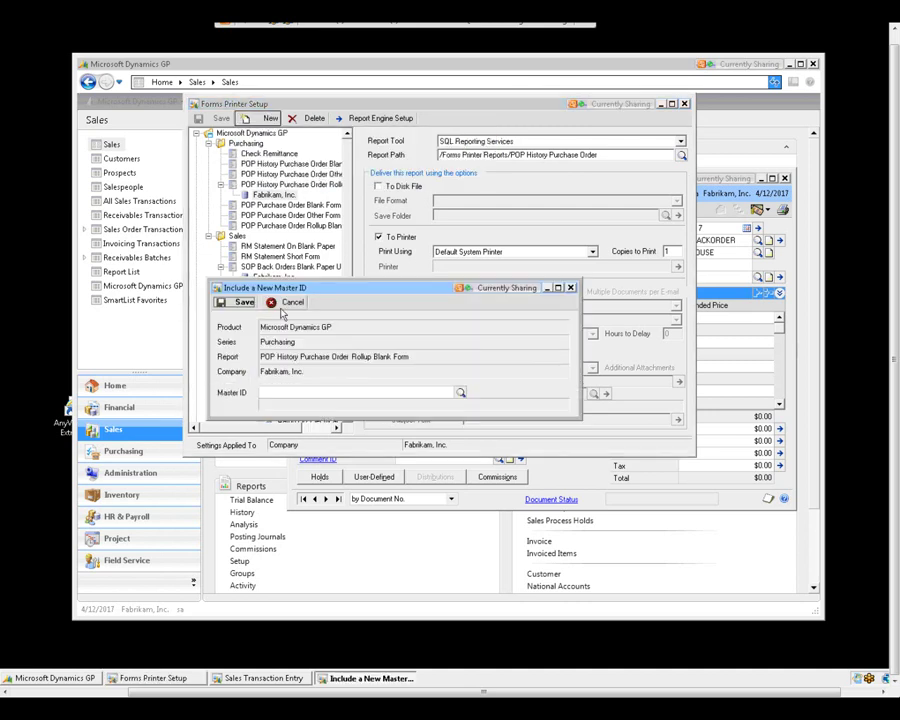
pyautogui.click(460, 393)
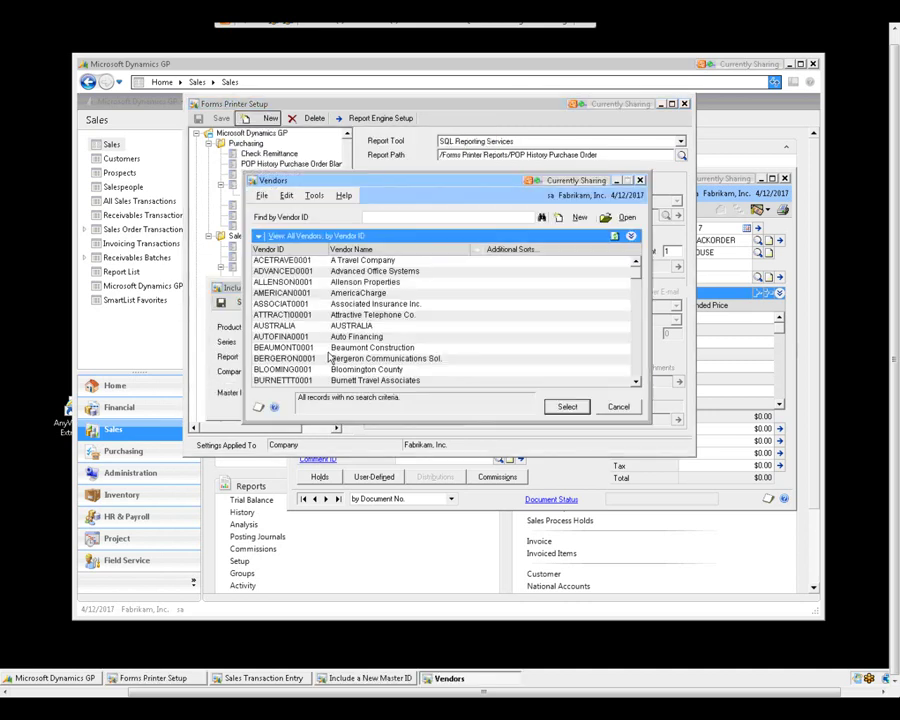
pyautogui.doubleClick(355, 280)
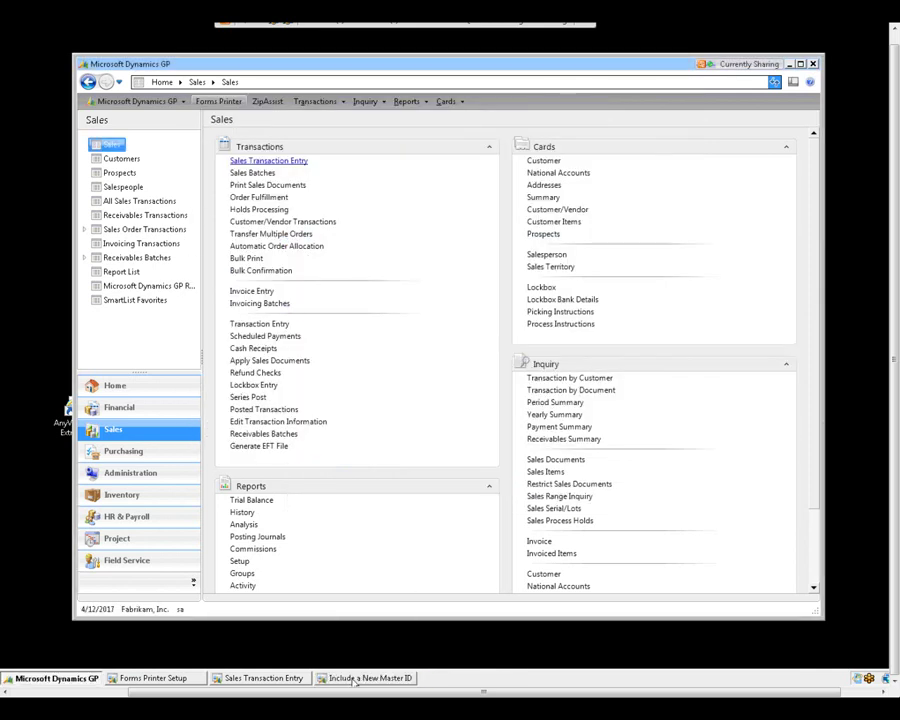
pyautogui.click(188, 680)
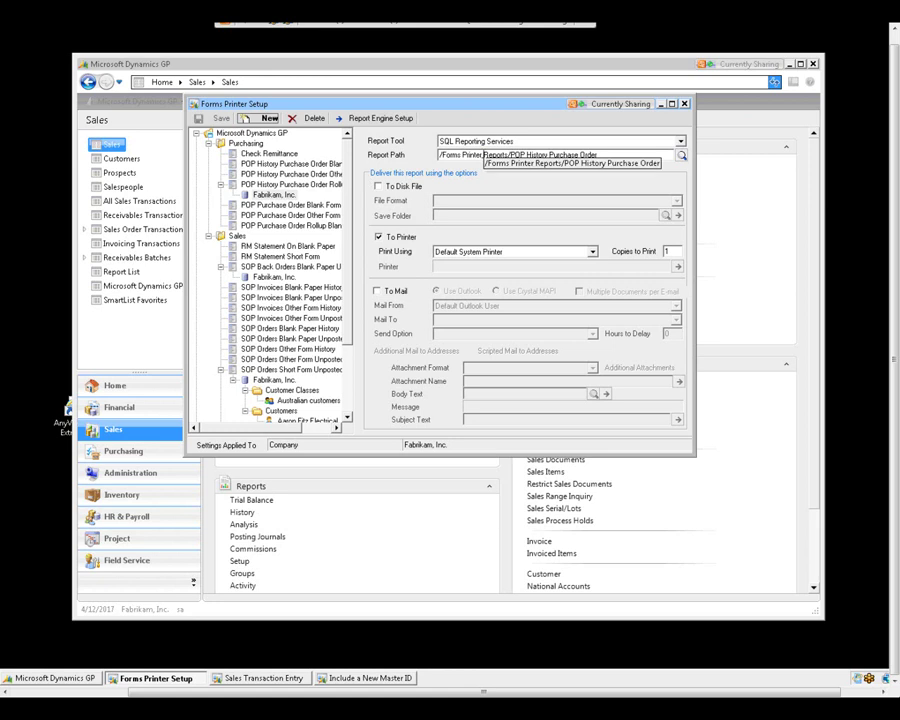
# - Open the Sales Order Transactions list and mark the first Order-type documents for Aaron Fitz Electrical, Berry Medical Center and Alton Manufacturing
pyautogui.click(531, 63)
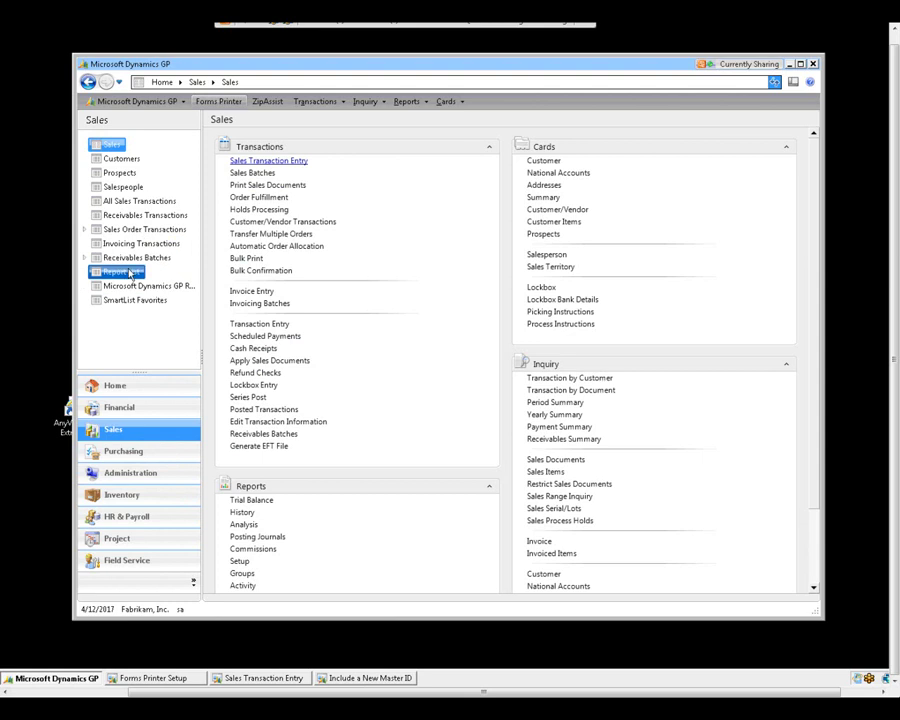
pyautogui.click(134, 230)
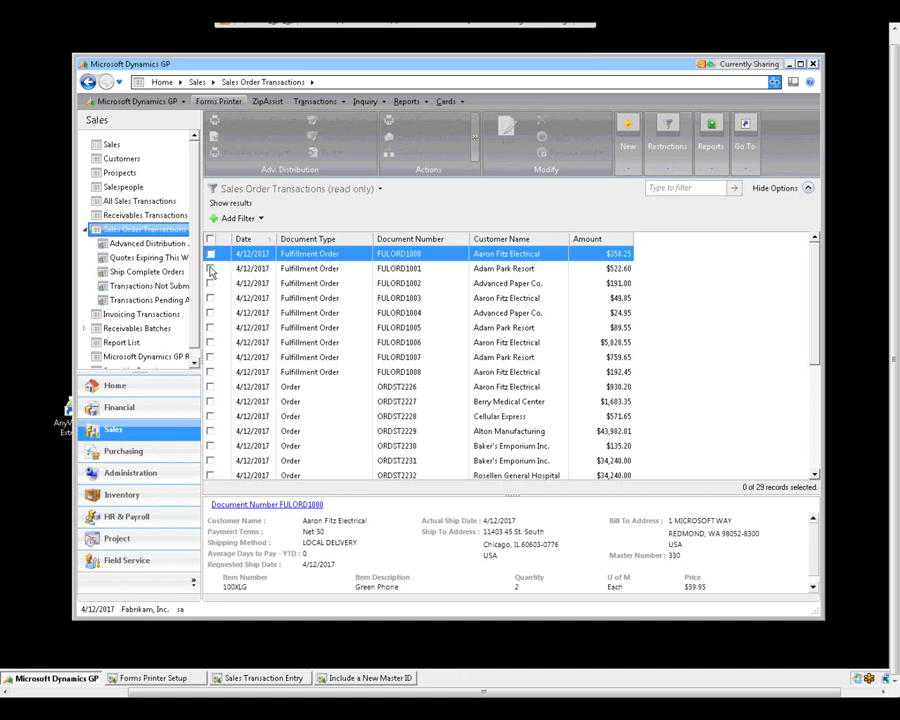
pyautogui.click(210, 386)
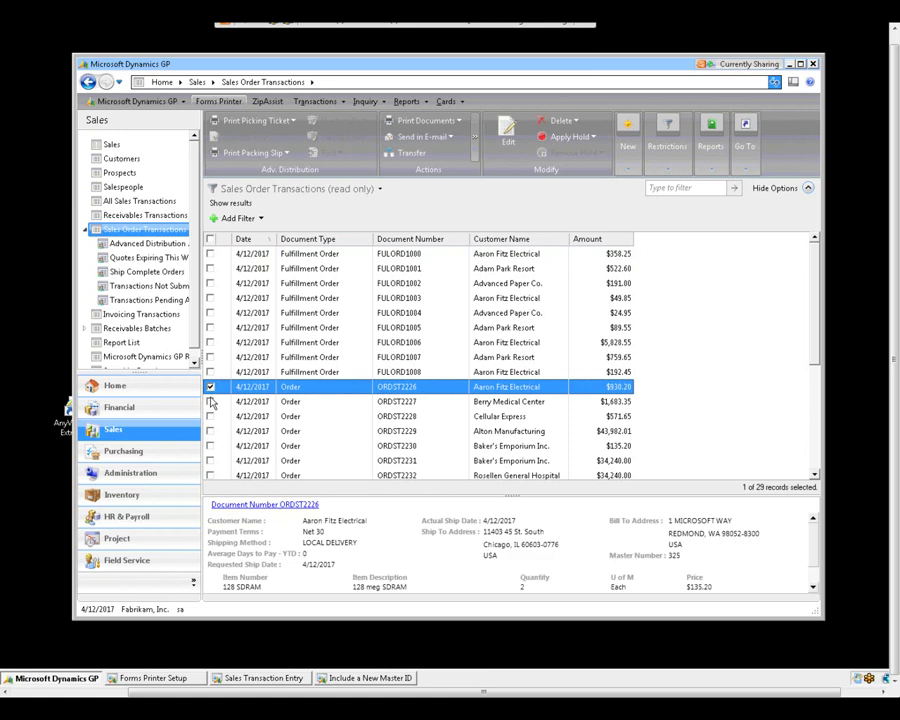
pyautogui.click(211, 402)
pyautogui.click(211, 431)
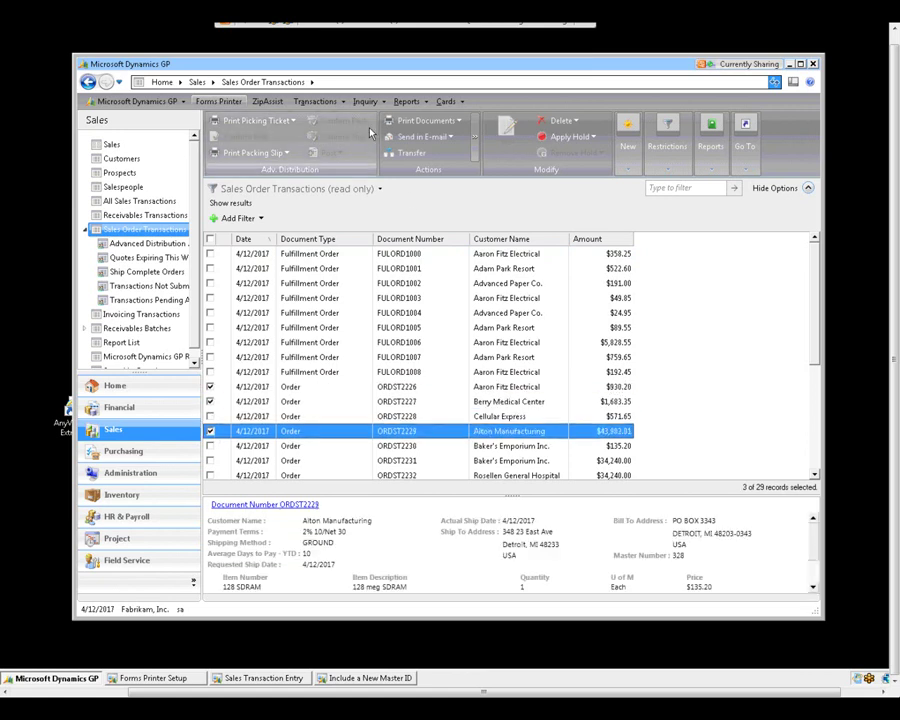
# - Print the marked orders on the Blank Paper format to the screen and skip the exception report
pyautogui.click(459, 121)
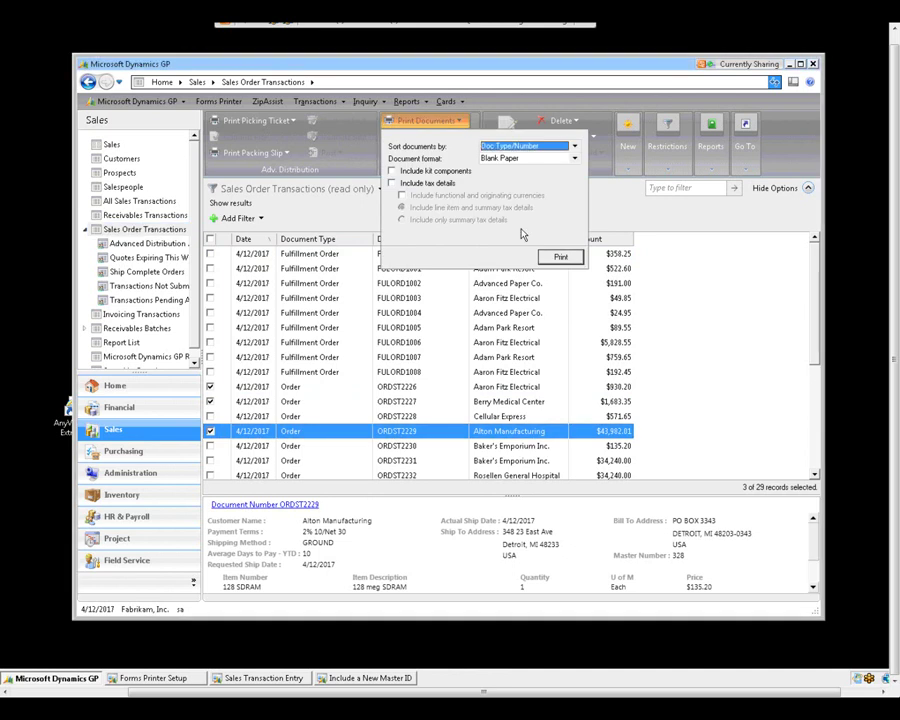
pyautogui.click(561, 258)
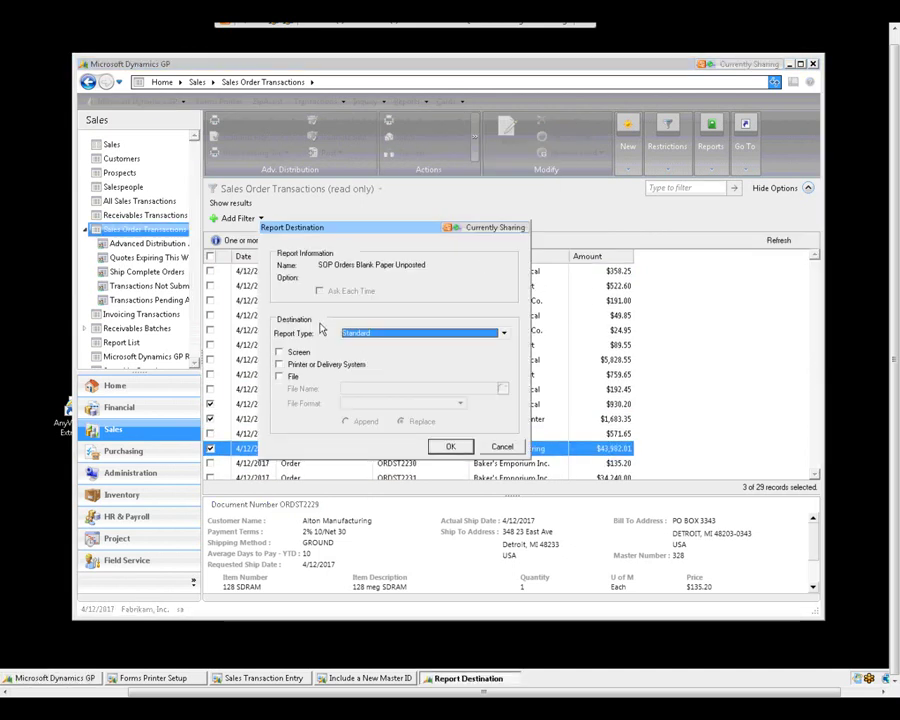
pyautogui.click(300, 352)
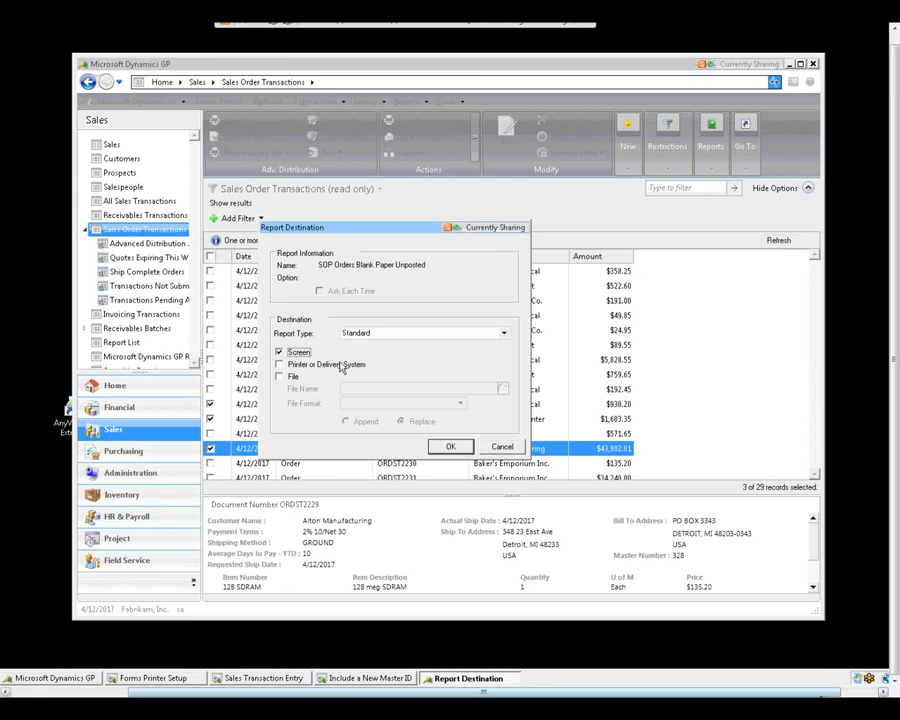
pyautogui.click(451, 447)
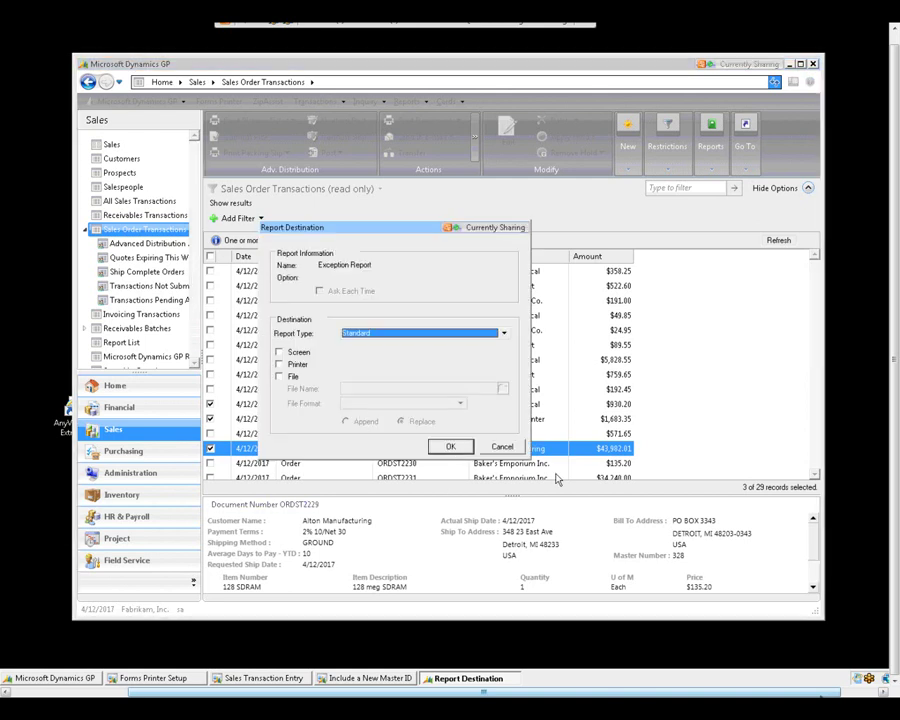
pyautogui.click(502, 447)
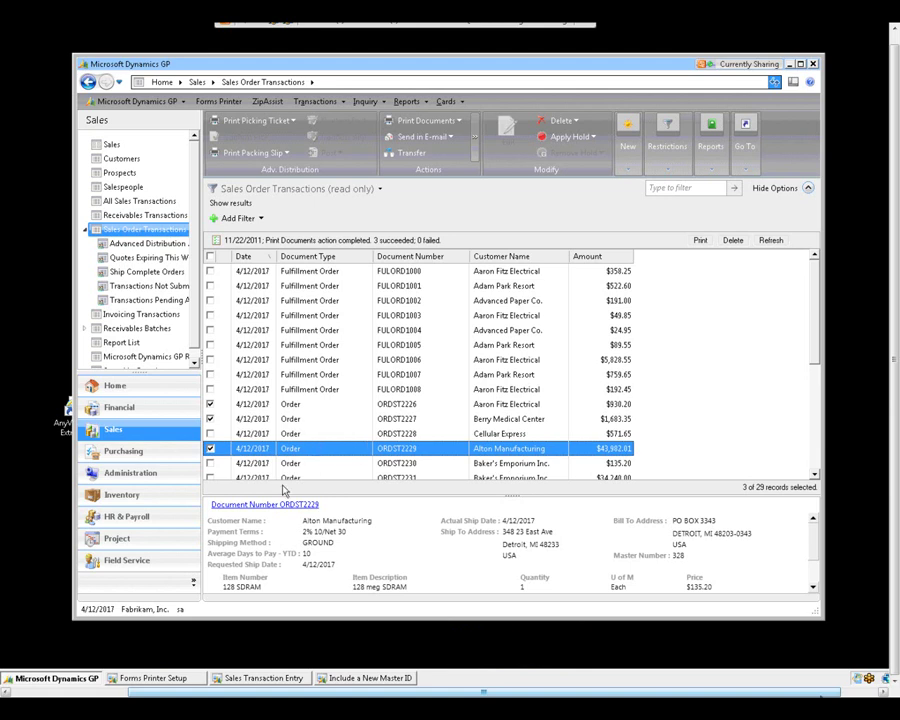
# - Return to Forms Printer Setup, collapse the Purchasing and Sales series, and show the Project Accounting reports in the Project series
pyautogui.click(150, 678)
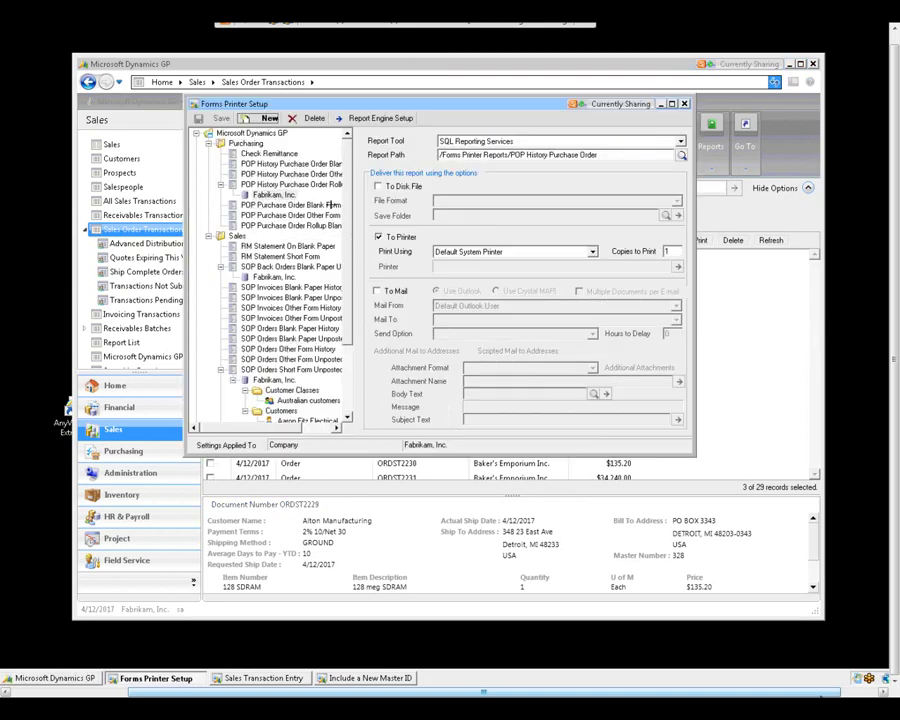
pyautogui.click(208, 143)
pyautogui.click(208, 153)
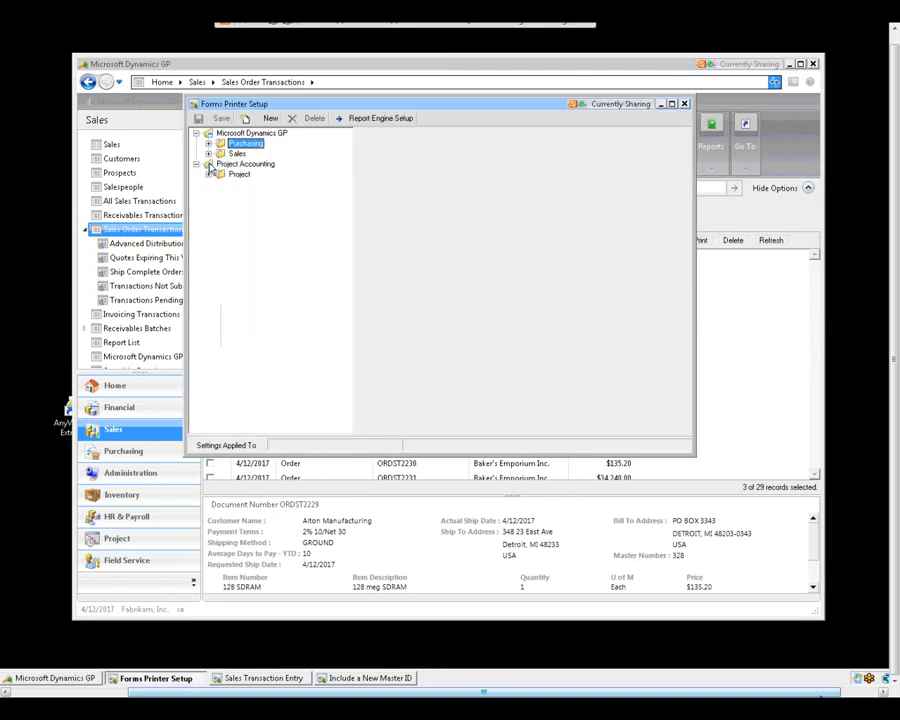
pyautogui.click(208, 174)
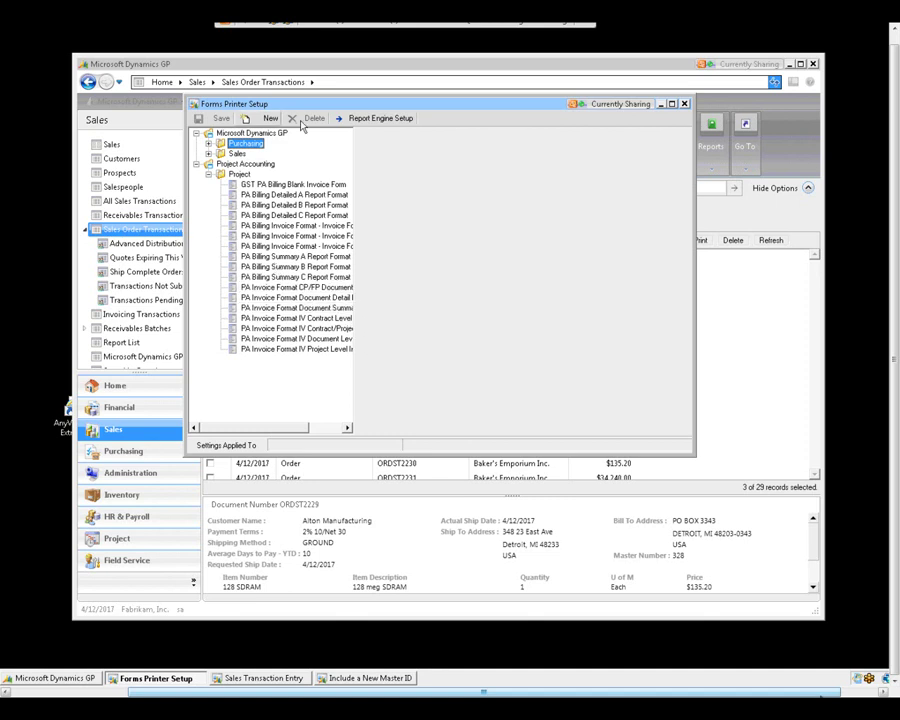
# - Start including a new report for the product Project Accounting and the series Project
pyautogui.click(264, 119)
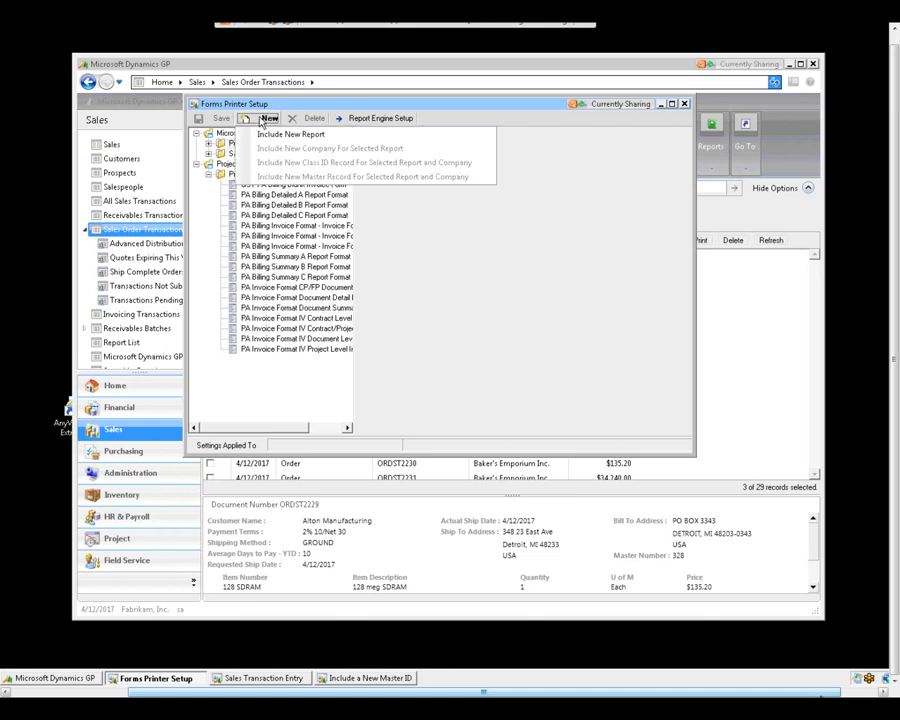
pyautogui.click(282, 142)
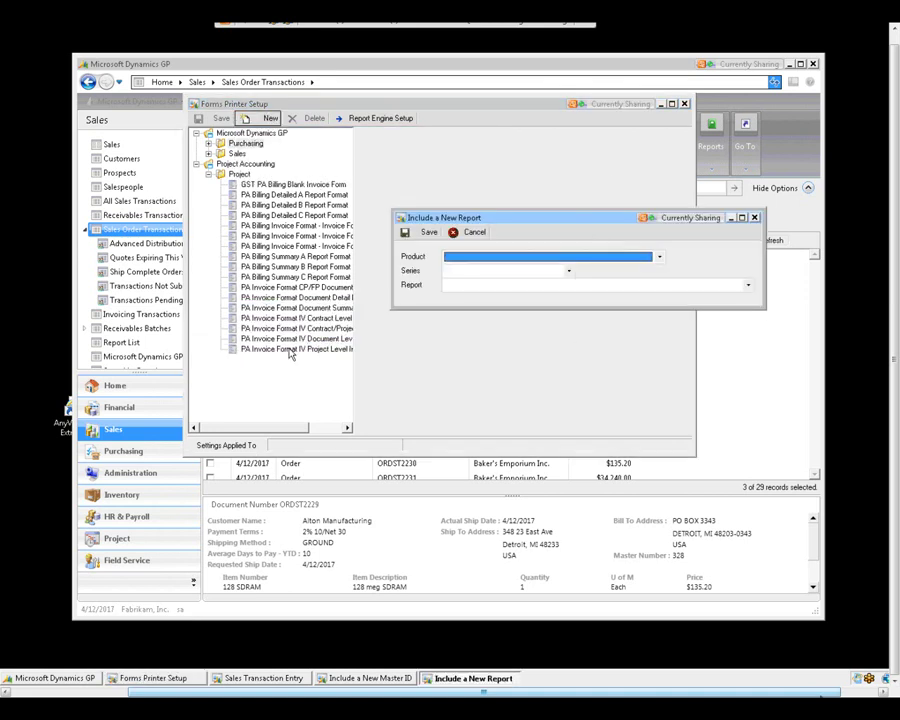
pyautogui.click(660, 259)
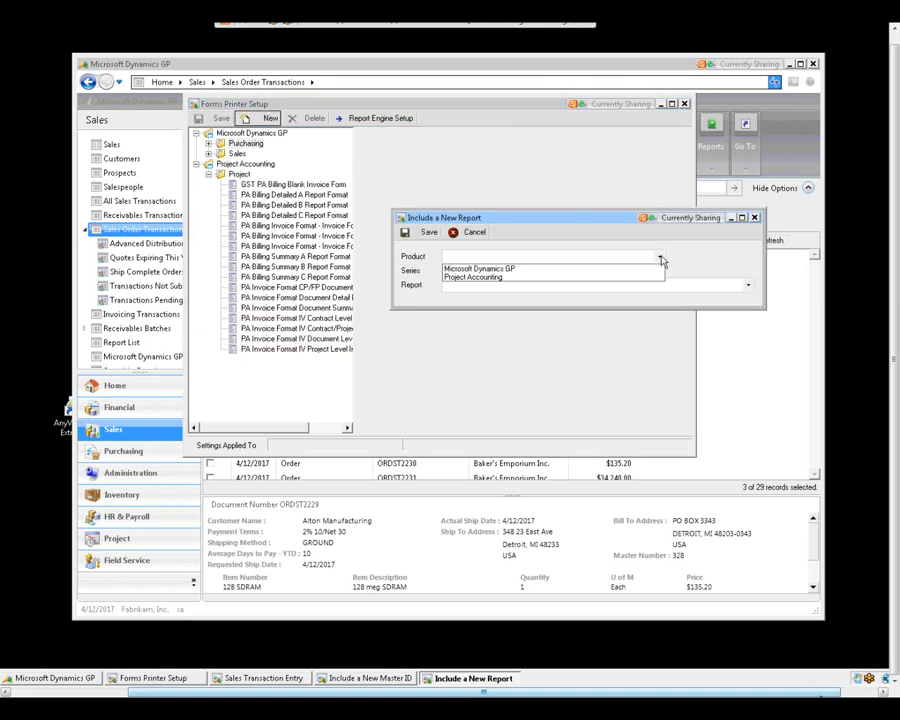
pyautogui.click(481, 277)
pyautogui.click(514, 271)
pyautogui.click(510, 283)
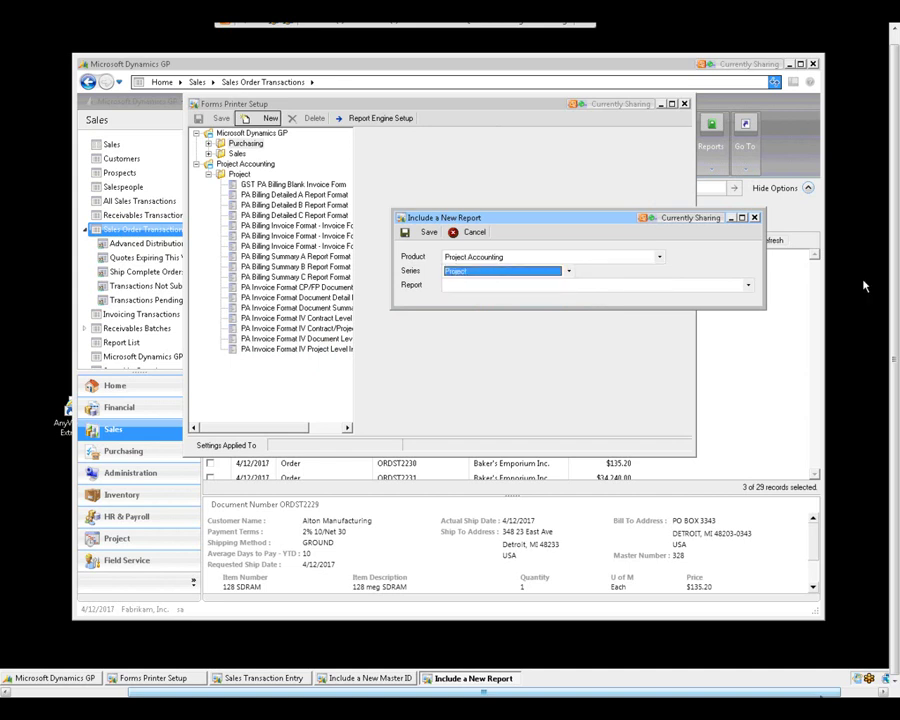
# - Examine the Project Accounting reports available to include, pick PA Invoice Format CP/FP Basic, and close the new report form without saving
pyautogui.click(747, 287)
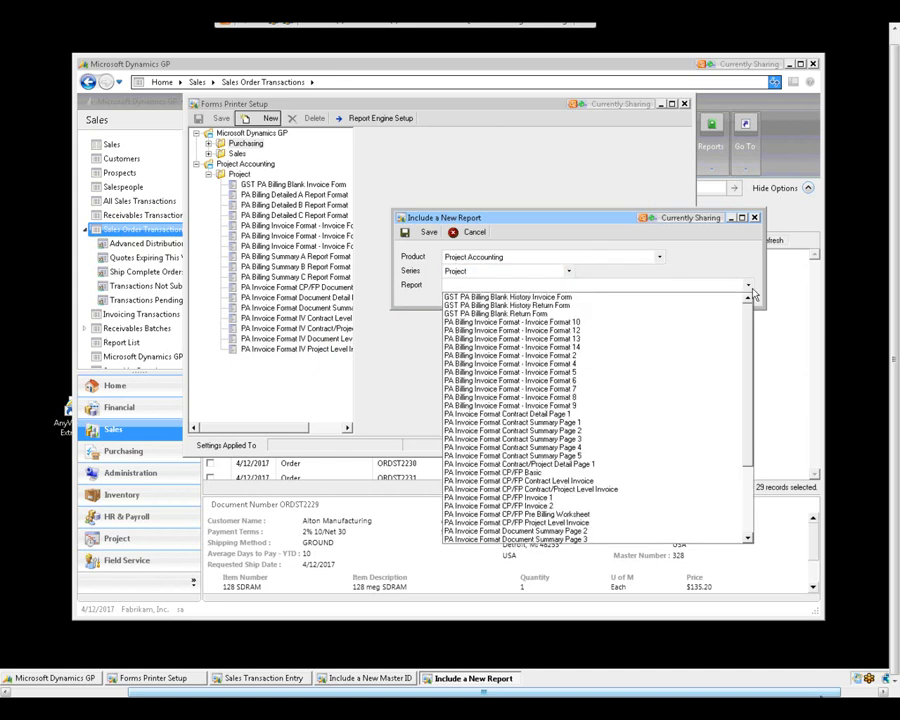
pyautogui.moveTo(745, 323)
pyautogui.mouseDown()
pyautogui.moveTo(748, 449)
pyautogui.moveTo(741, 307)
pyautogui.mouseUp()
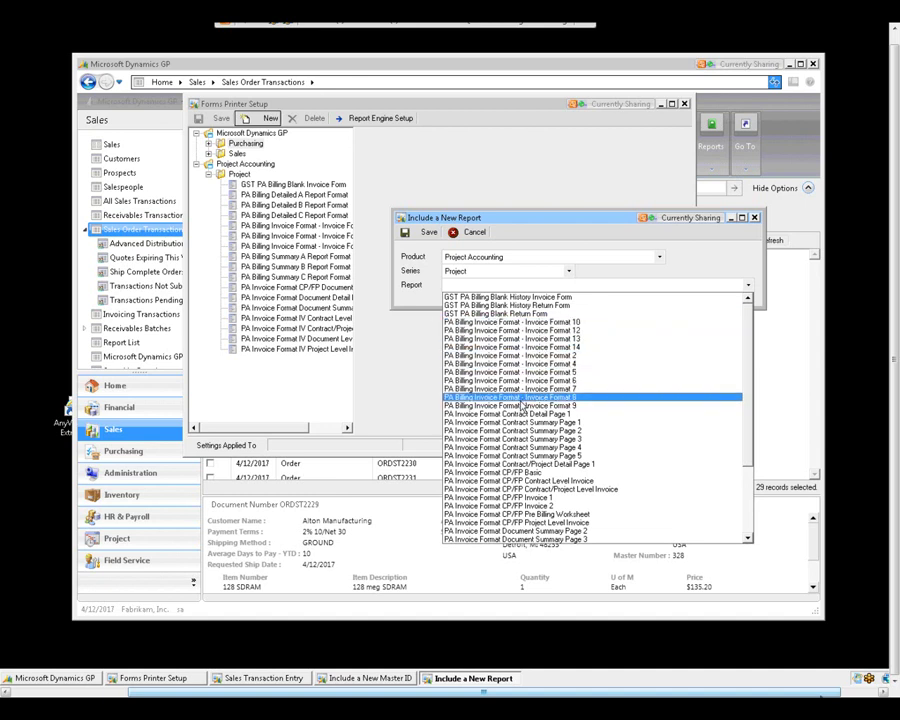
pyautogui.scroll(-4, 522, 406)
pyautogui.scroll(5, 521, 406)
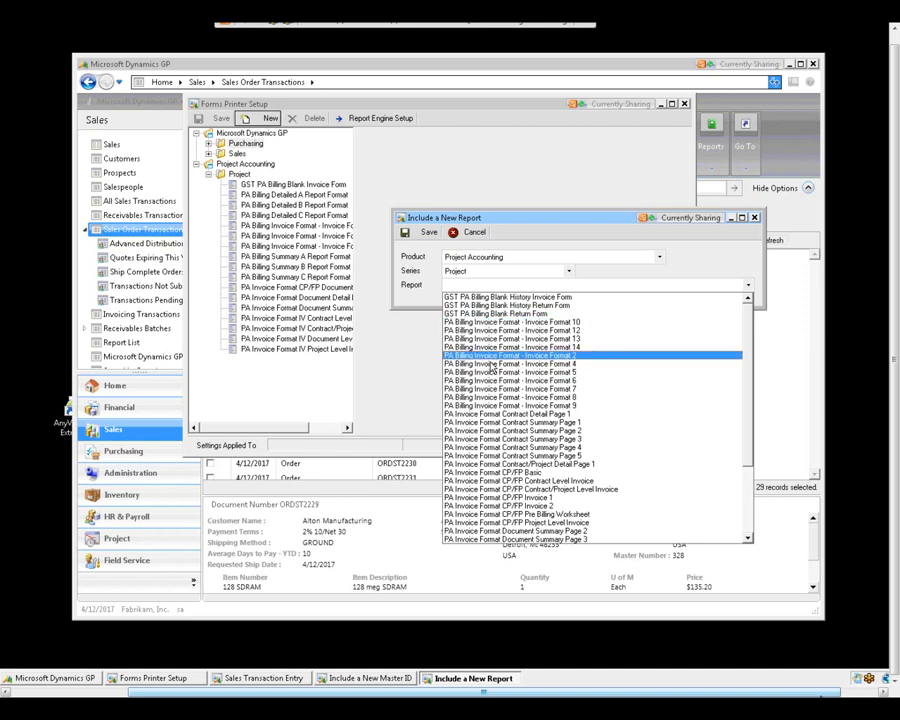
pyautogui.scroll(-4, 492, 368)
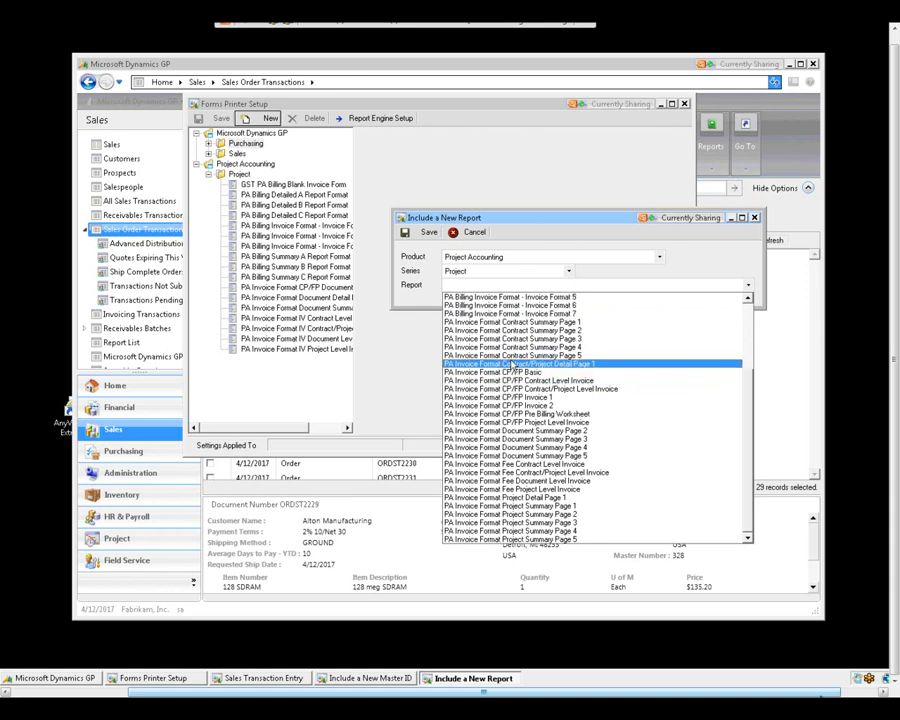
pyautogui.scroll(3, 512, 366)
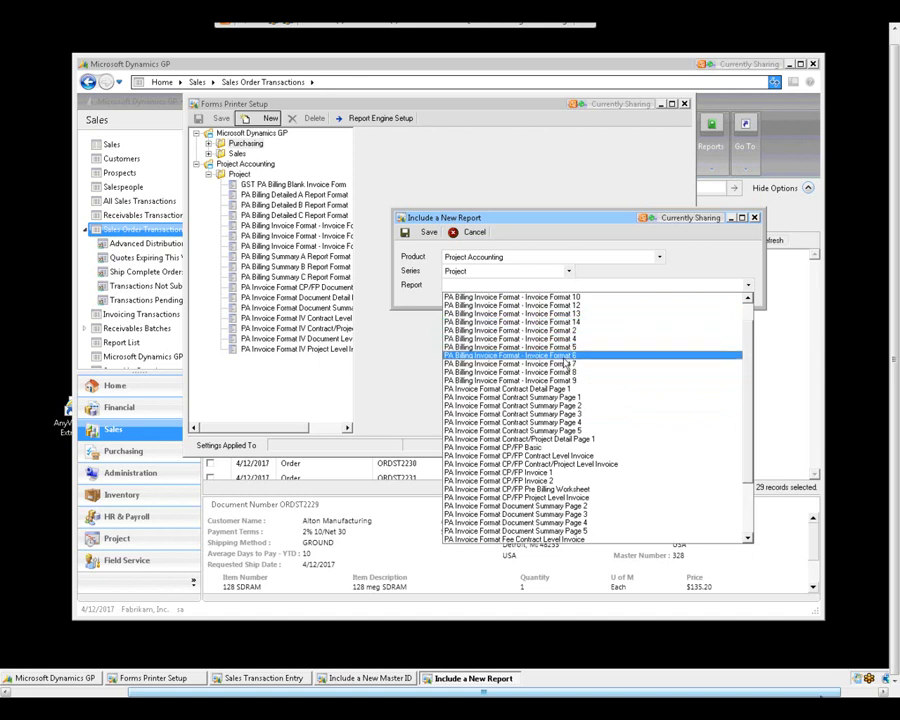
pyautogui.scroll(-1, 565, 362)
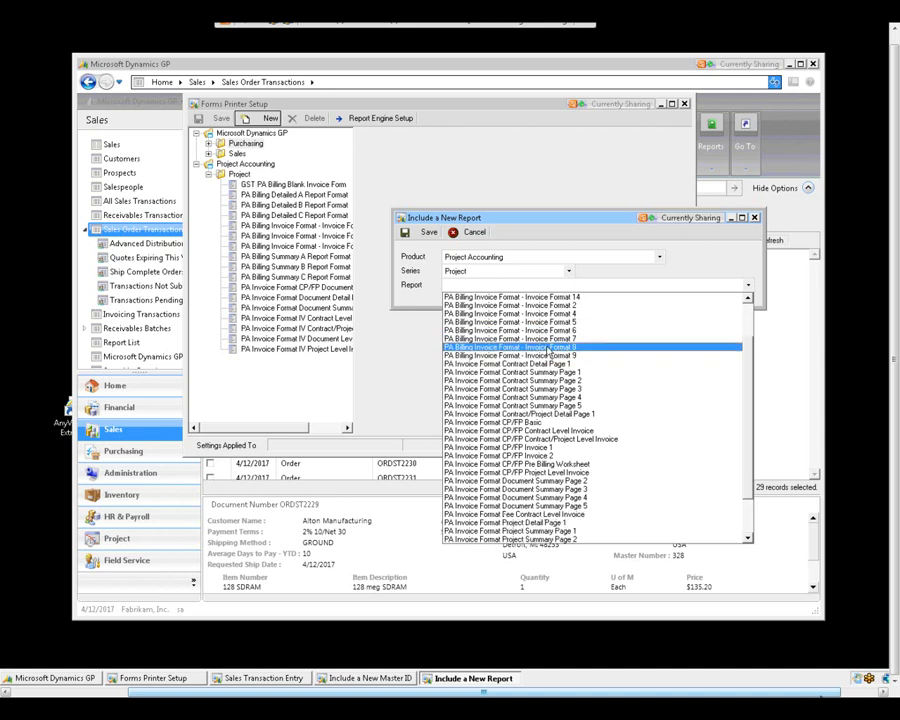
pyautogui.scroll(-2, 692, 372)
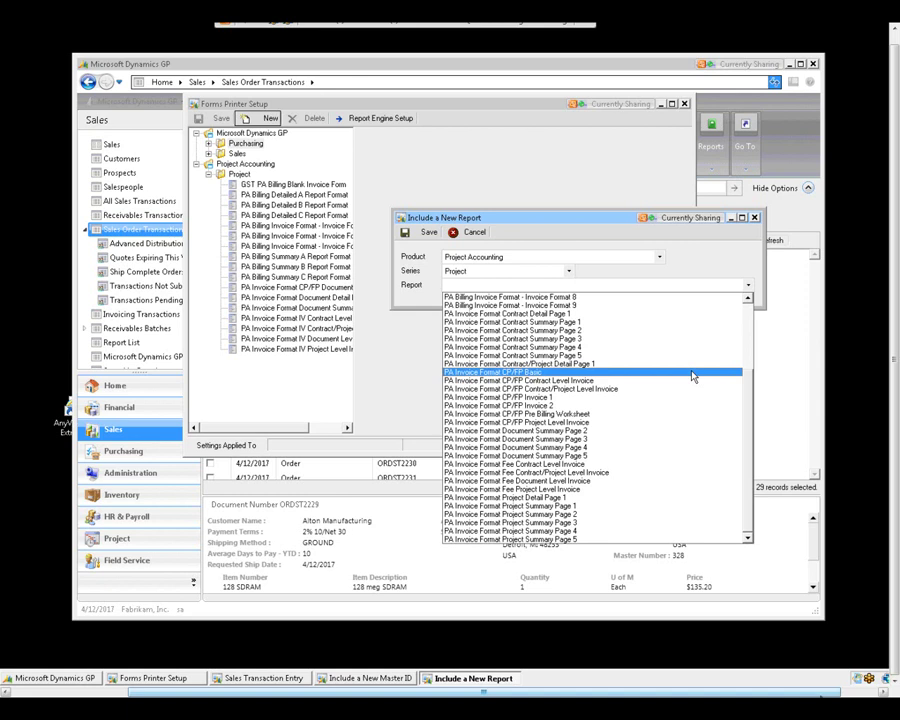
pyautogui.click(692, 375)
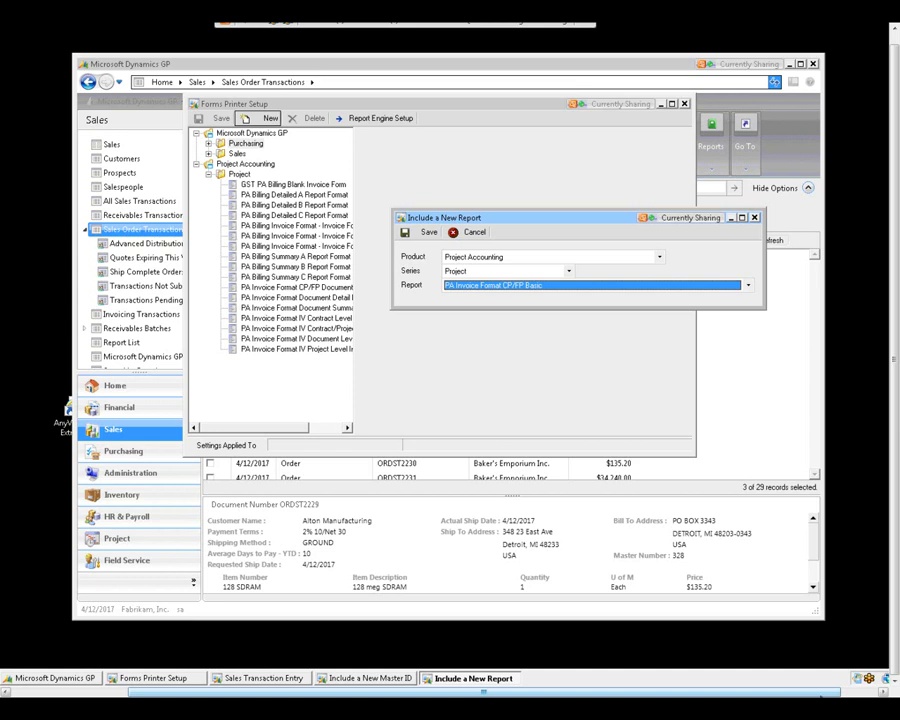
pyautogui.click(754, 218)
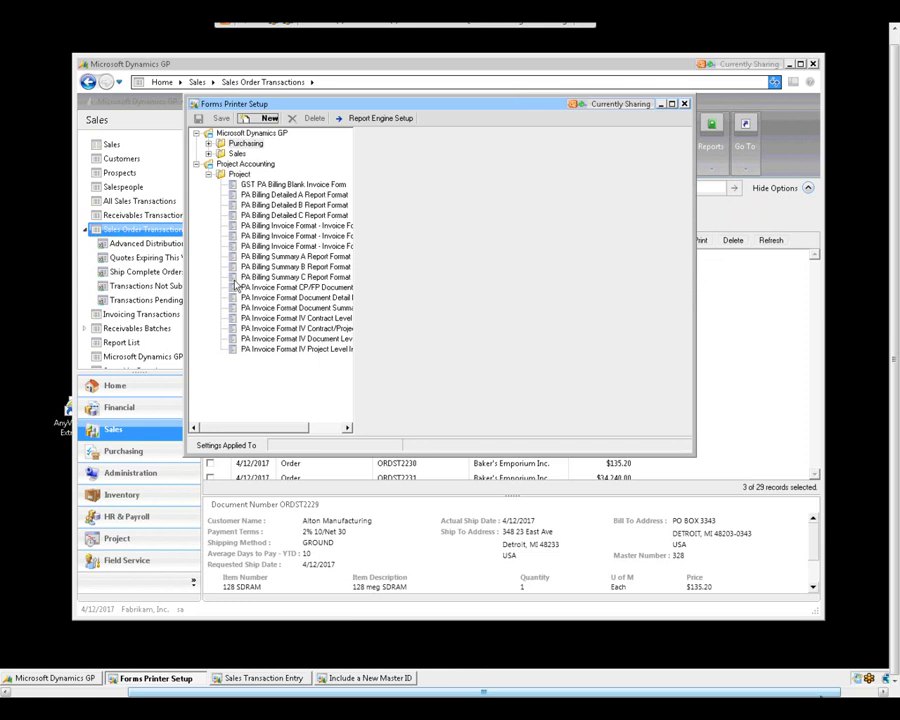
# - Show the reports configured in the Sales series and close Forms Printer Setup
pyautogui.click(208, 154)
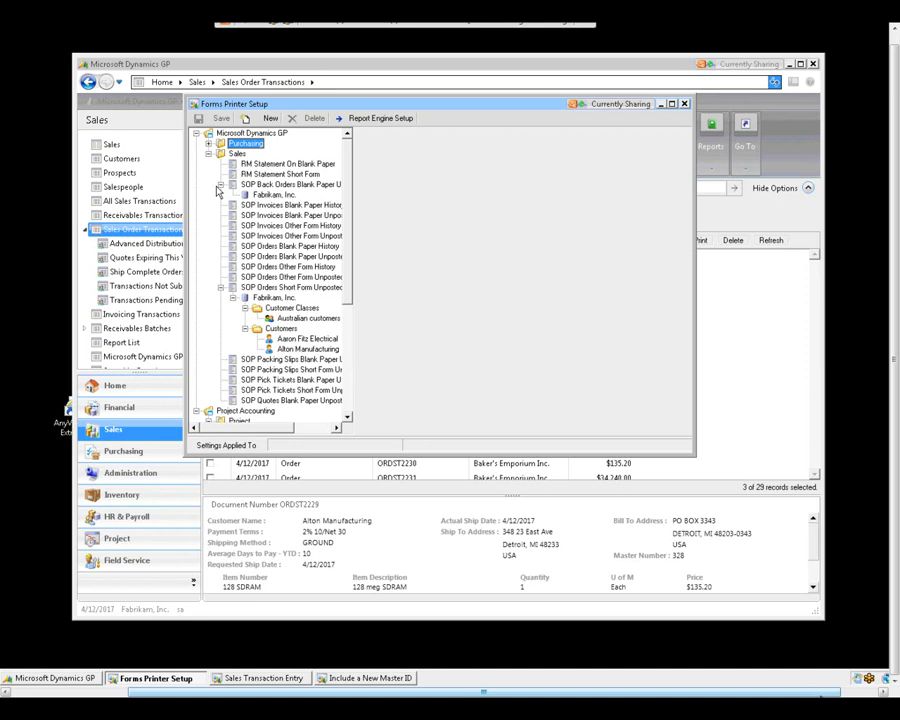
pyautogui.click(685, 106)
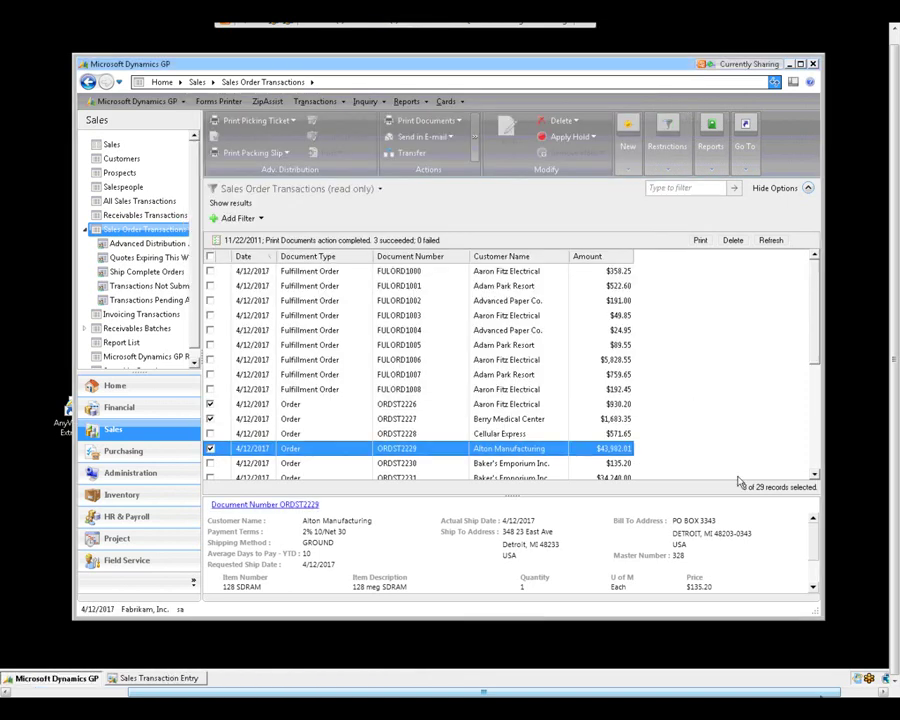